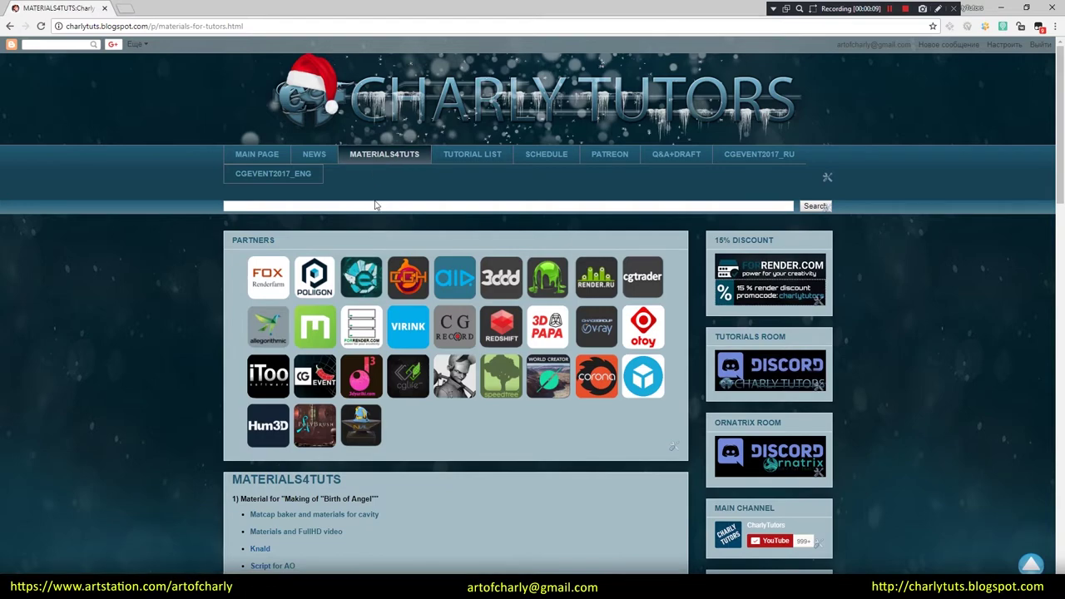
# Scroll down the Materials4Tuts blog page toward the RoadTool link
pyautogui.scroll(-5, 469, 261)
pyautogui.scroll(-5, 208, 305)
pyautogui.scroll(-5, 203, 324)
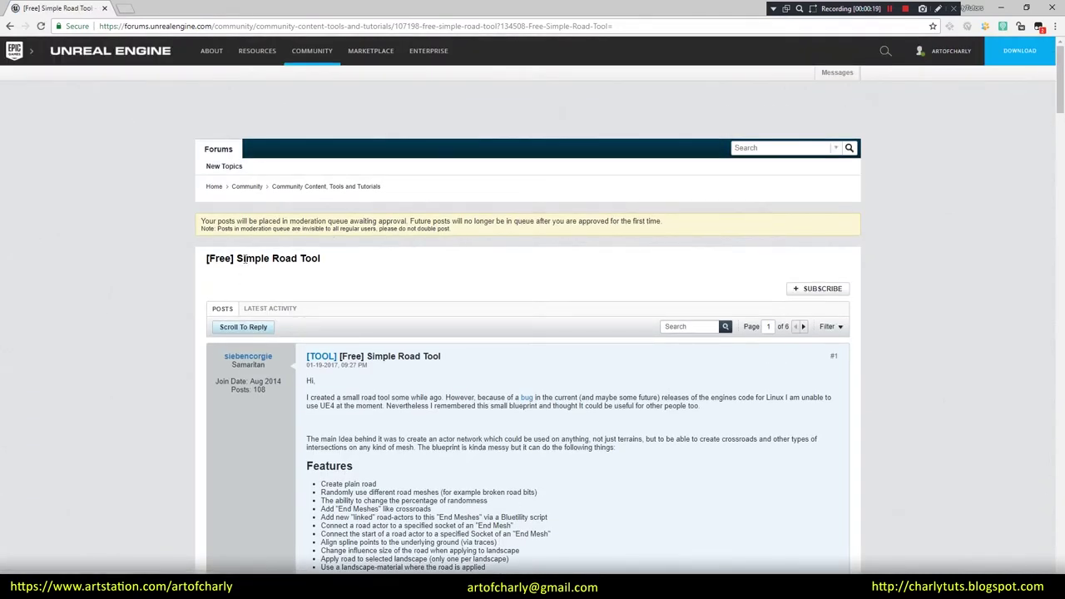
# Scroll the Simple Road Tool post to its RoadTool.zip attachment, then show the F:\SOFT\3D\UE4 folder
pyautogui.scroll(-2, 387, 333)
pyautogui.scroll(-8, 350, 321)
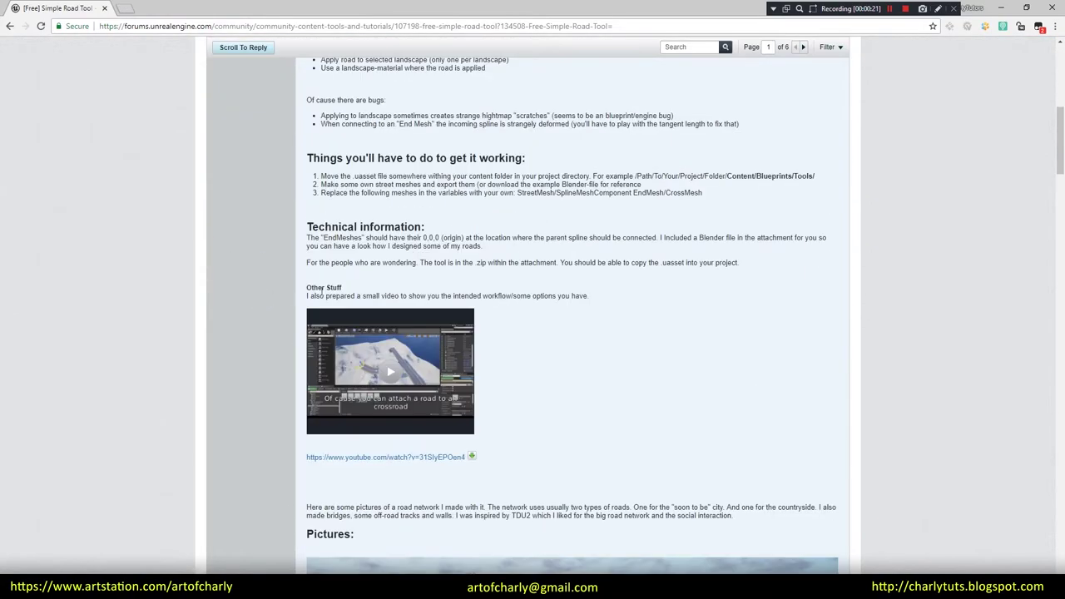
pyautogui.scroll(-3, 299, 299)
pyautogui.scroll(-1, 255, 281)
pyautogui.scroll(-7, 256, 282)
pyautogui.scroll(5, 333, 300)
pyautogui.scroll(3, 416, 316)
pyautogui.scroll(-8, 520, 336)
pyautogui.scroll(-10, 523, 308)
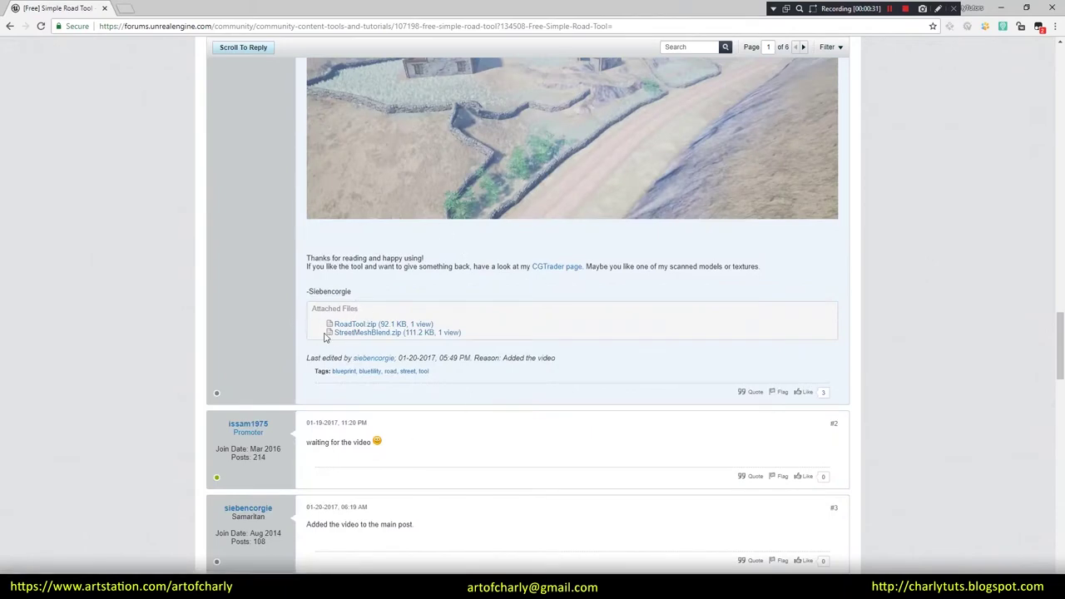
pyautogui.scroll(12, 363, 327)
pyautogui.scroll(-2, 372, 291)
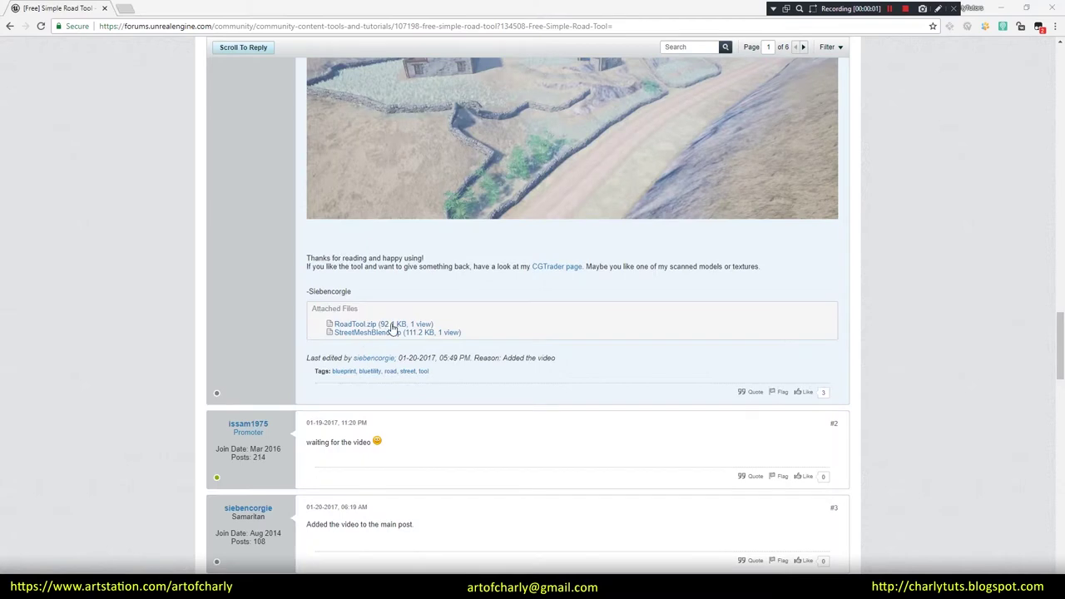
pyautogui.click(260, 545)
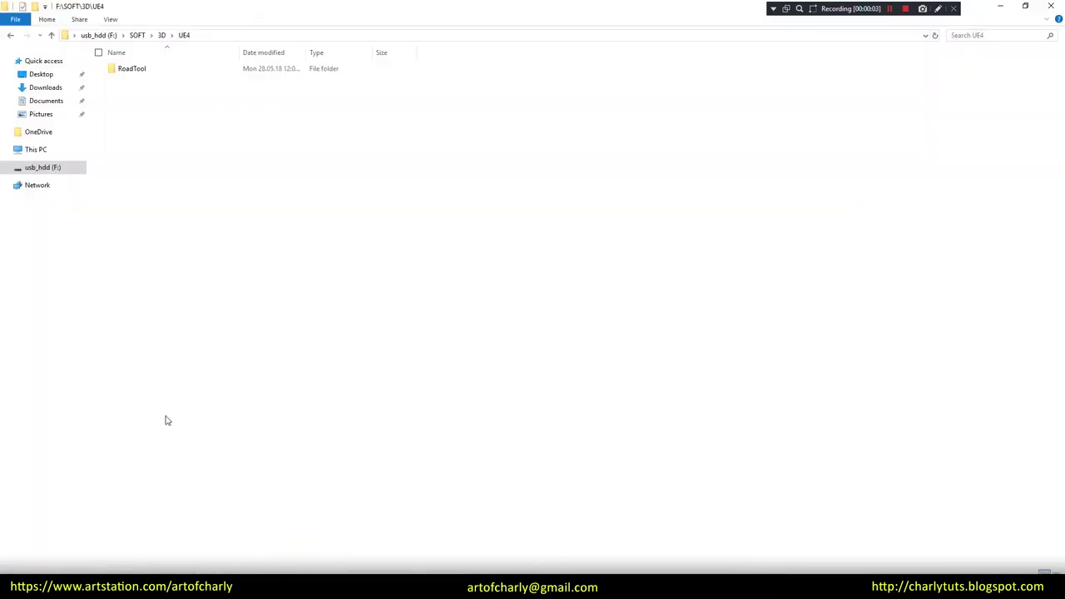
# Copy RapidRoadTool.uasset from RoadTool into Megascans\Content\tools and return to Unreal Editor
pyautogui.doubleClick(146, 72)
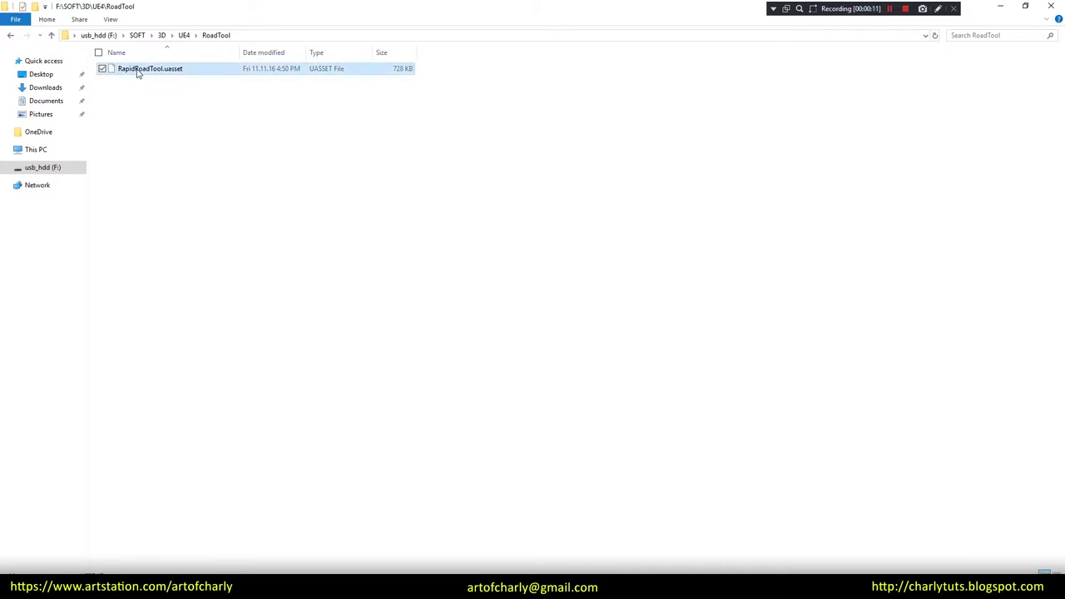
pyautogui.rightClick(139, 73)
pyautogui.click(36, 208)
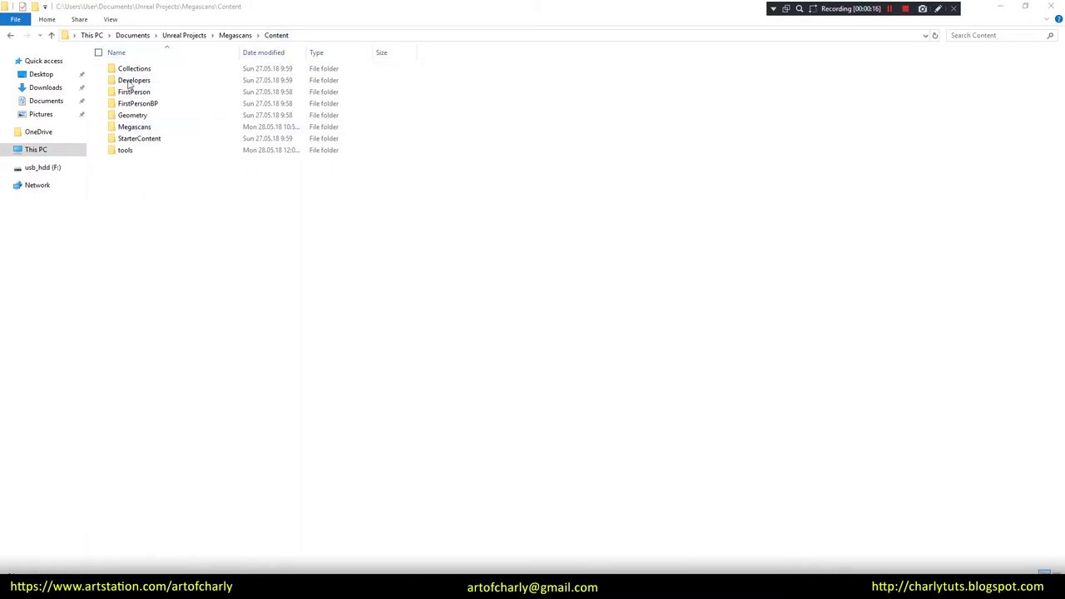
pyautogui.doubleClick(125, 151)
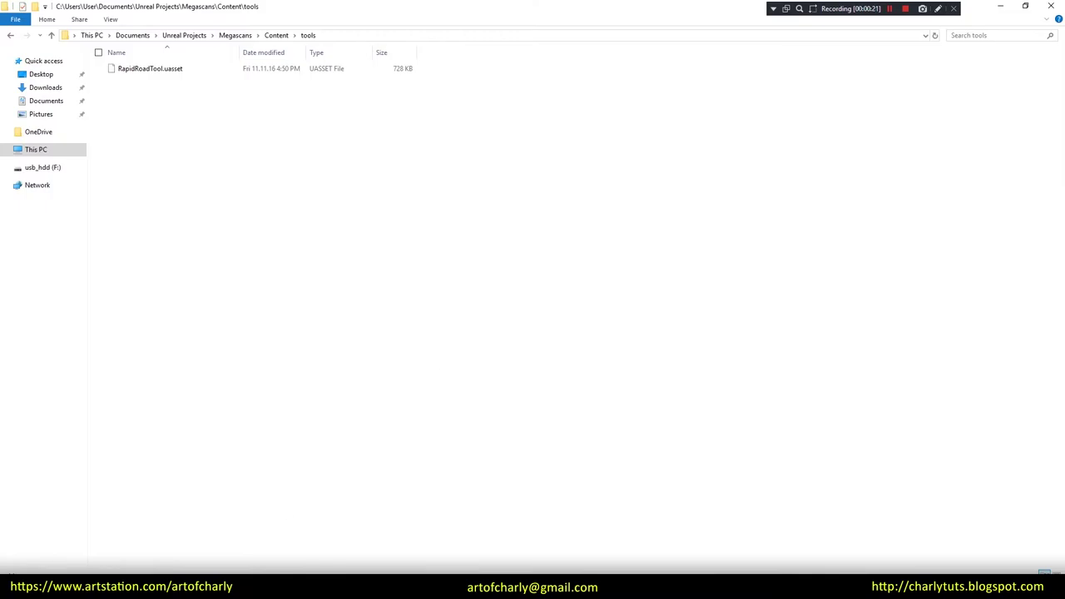
pyautogui.hotkey('alt', 'Tab')
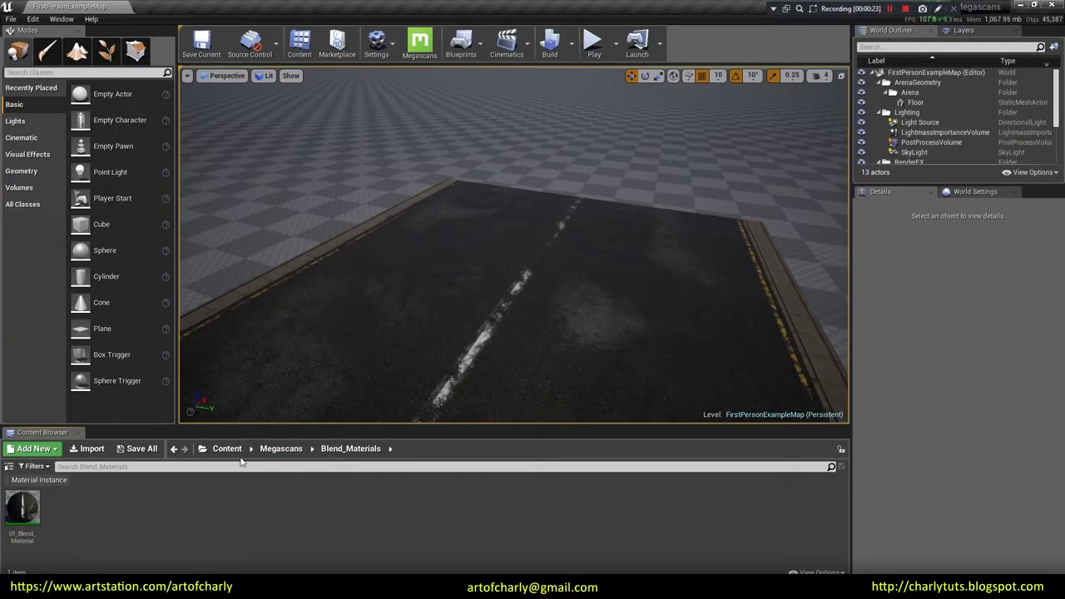
# Place a RapidRoadTool actor from Content/tools into the level
pyautogui.click(228, 449)
pyautogui.doubleClick(231, 509)
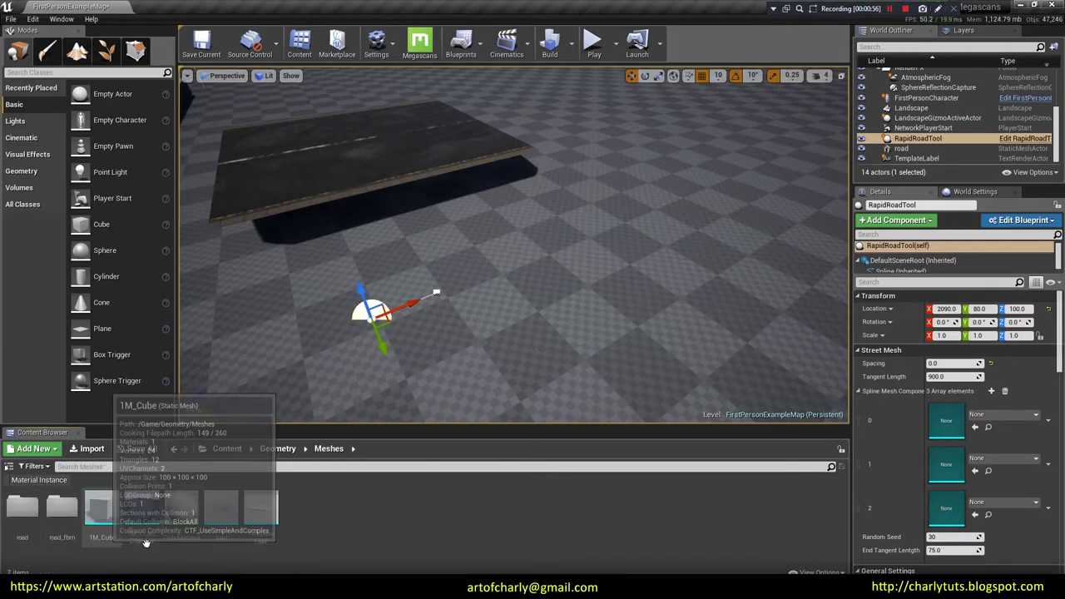
pyautogui.keyDown('alt'); pyautogui.moveTo(491, 260); pyautogui.dragTo(487, 233); pyautogui.keyUp('alt')
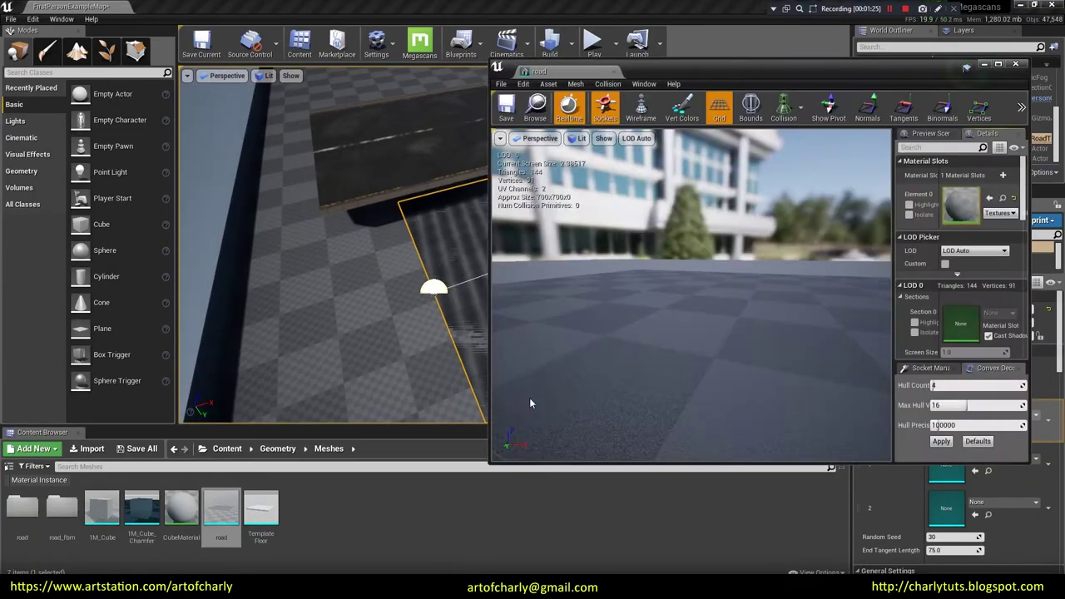
# Apply 01_Blend_Material from Megascans/Blend_Materials to the road mesh
pyautogui.click(227, 449)
pyautogui.doubleClick(101, 506)
pyautogui.doubleClick(23, 506)
pyautogui.moveTo(22, 512); pyautogui.dragTo(961, 206)
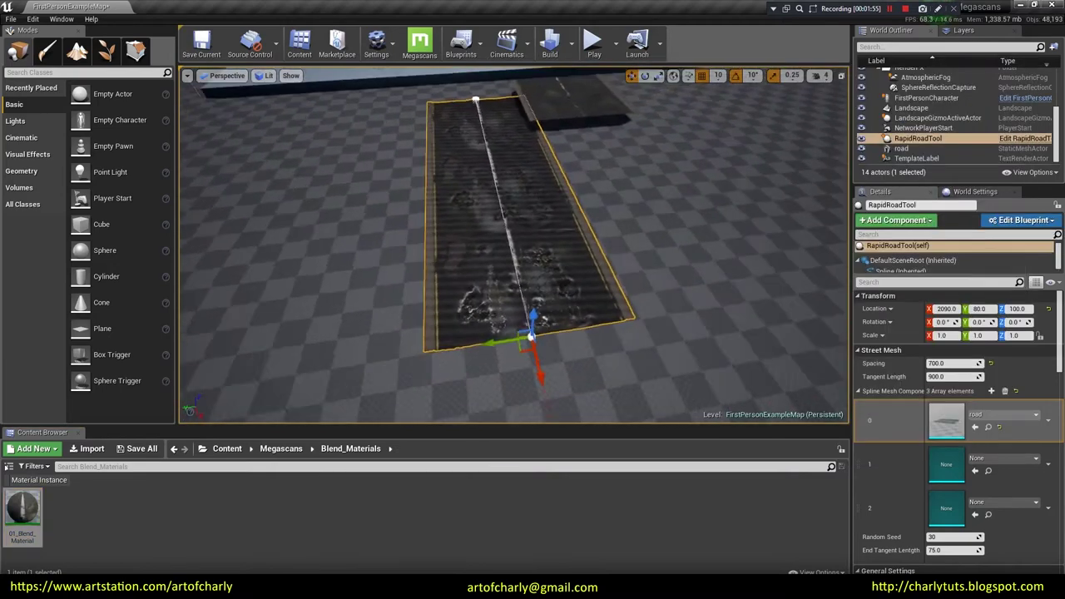
# Drag the spline end point to bend the road into a turn and lengthen it rightward
pyautogui.moveTo(471, 289); pyautogui.dragTo(471, 290, button='right')
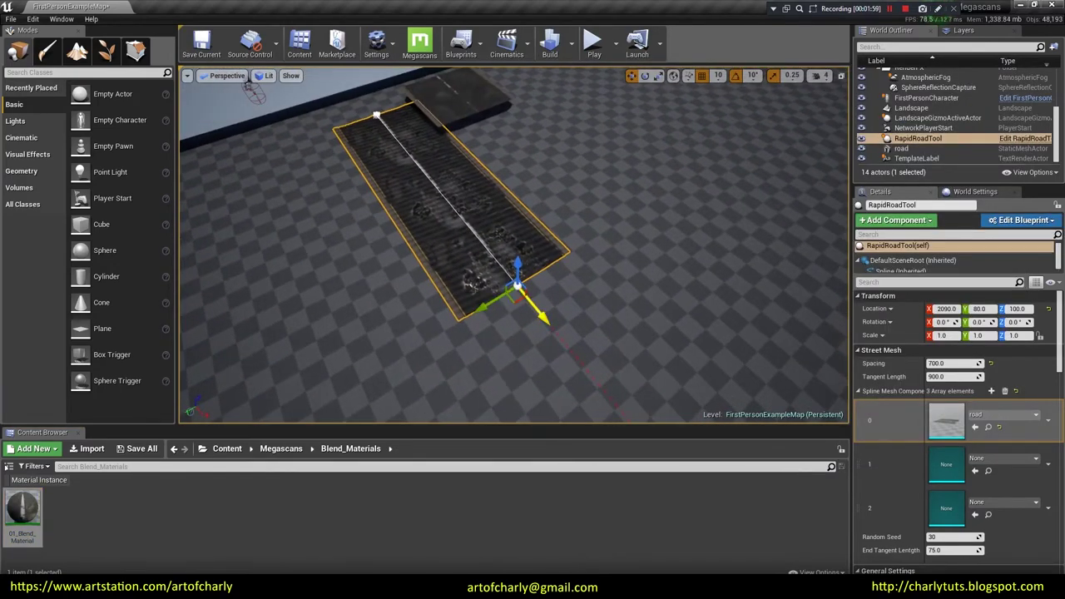
pyautogui.moveTo(553, 331); pyautogui.dragTo(628, 322)
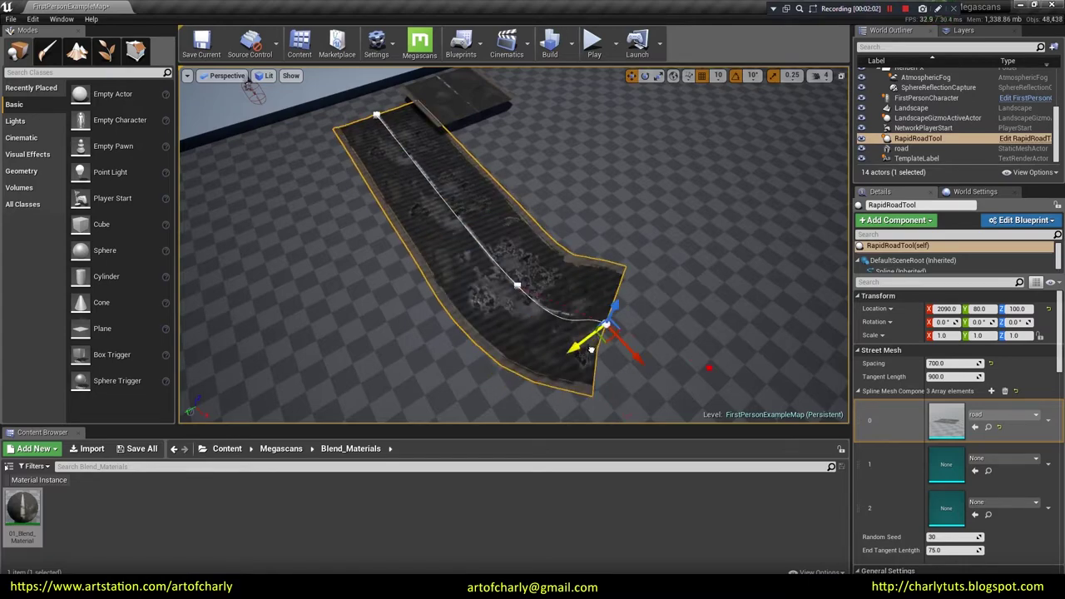
pyautogui.moveTo(653, 299); pyautogui.dragTo(732, 301)
pyautogui.moveTo(678, 313); pyautogui.dragTo(678, 314, button='right')
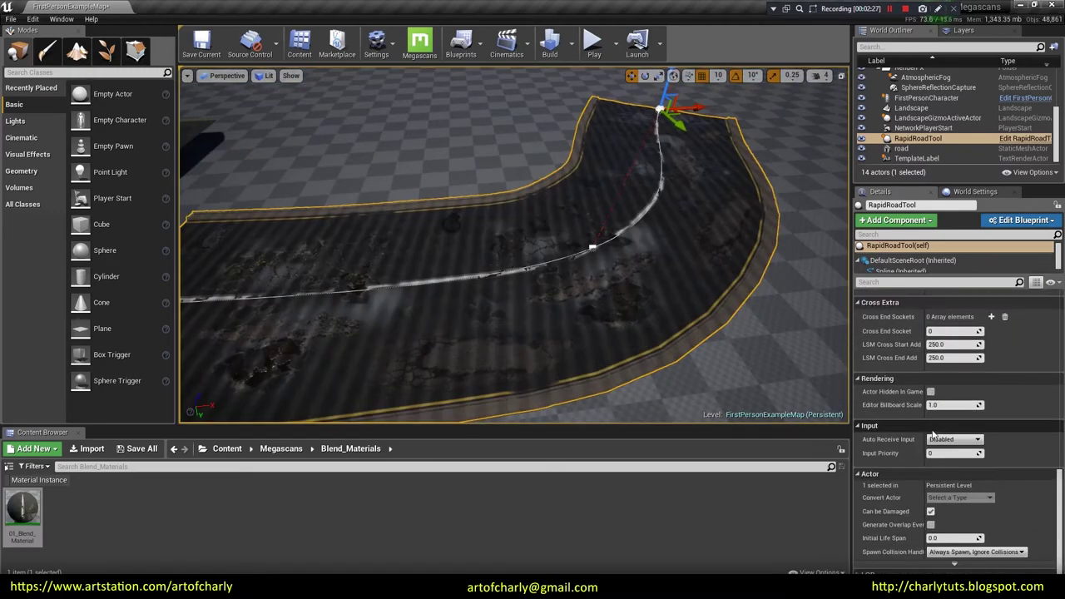
pyautogui.scroll(-3, 969, 423)
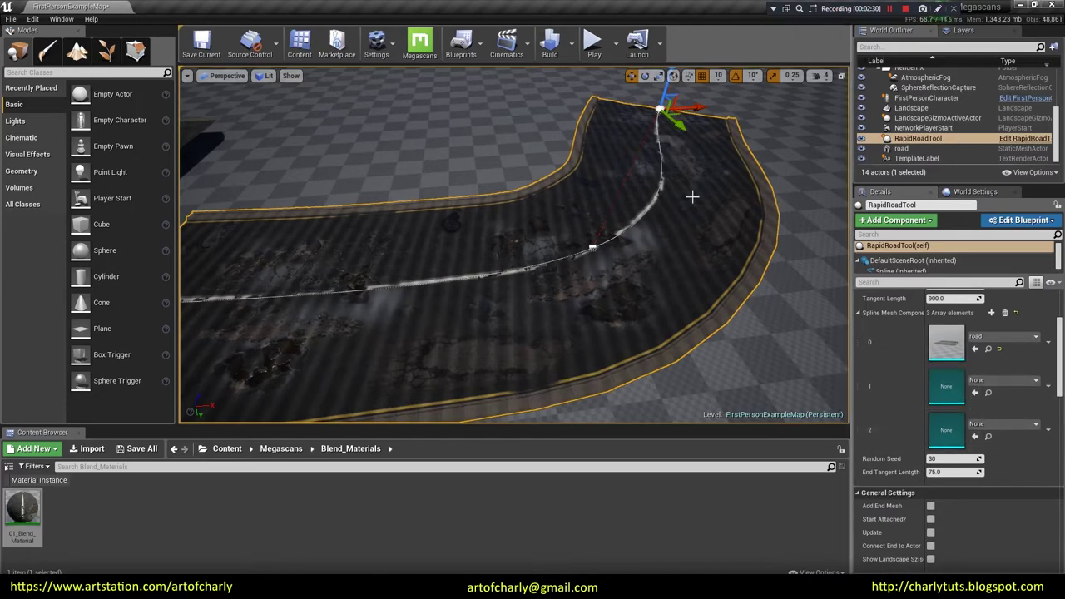
pyautogui.moveTo(395, 204); pyautogui.dragTo(395, 204, button='right')
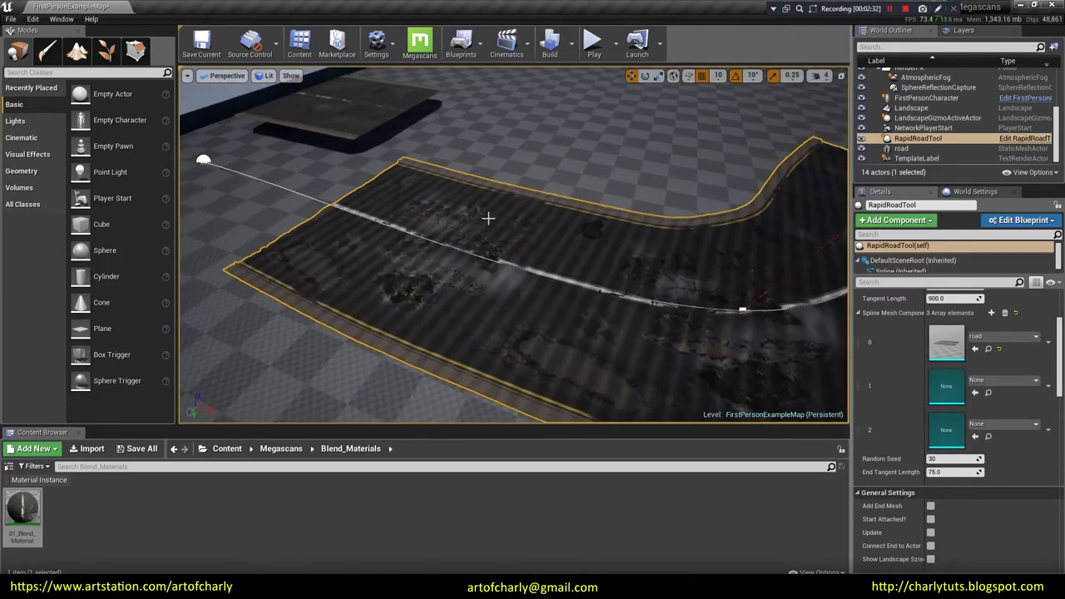
pyautogui.moveTo(489, 218); pyautogui.dragTo(488, 218, button='right')
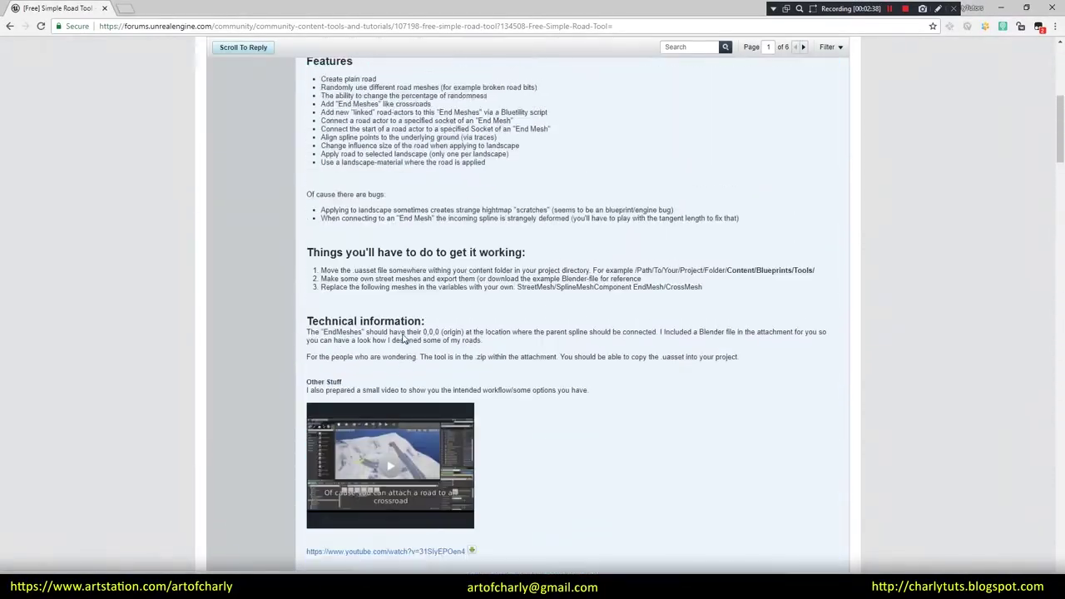
pyautogui.scroll(2, 493, 412)
pyautogui.hotkey('alt', 'Tab')
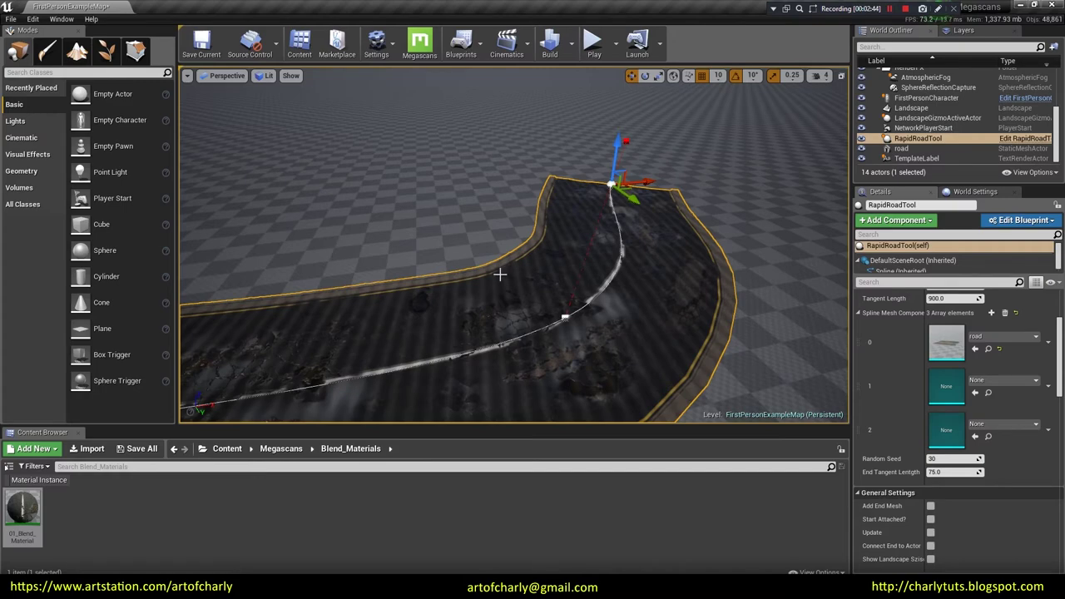
# Fly the camera around the curved road and platform from several angles, then run Build
pyautogui.moveTo(500, 274); pyautogui.dragTo(533, 250, button='right')
pyautogui.moveTo(467, 342)
pyautogui.mouseDown(button='right')
pyautogui.moveTo(557, 222)
pyautogui.moveTo(770, 286)
pyautogui.mouseUp(button='right')
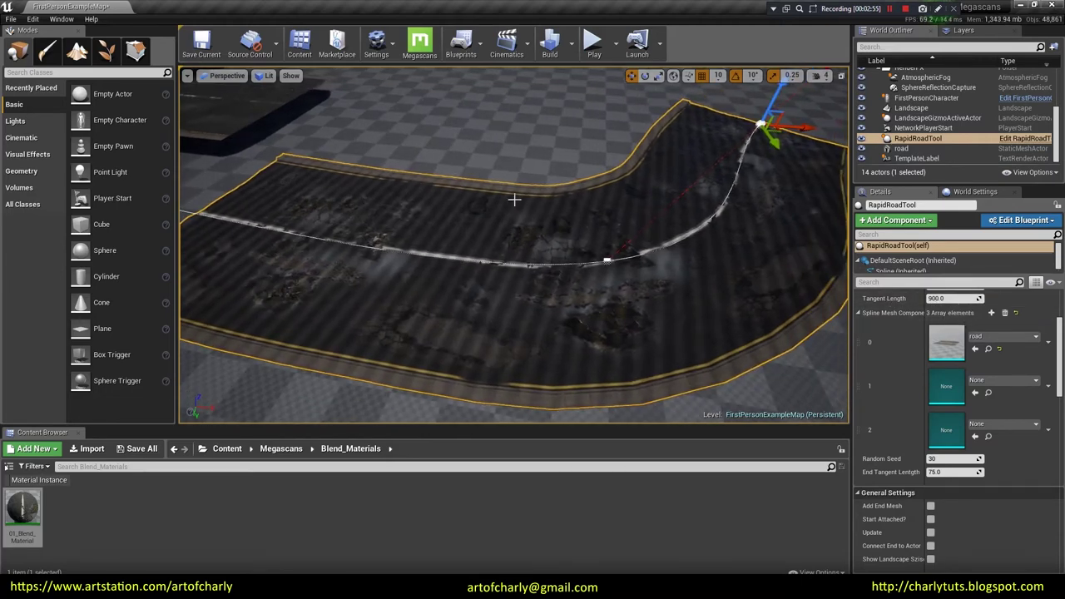
pyautogui.moveTo(636, 378)
pyautogui.mouseDown(button='right')
pyautogui.moveTo(499, 366)
pyautogui.moveTo(340, 480)
pyautogui.mouseUp(button='right')
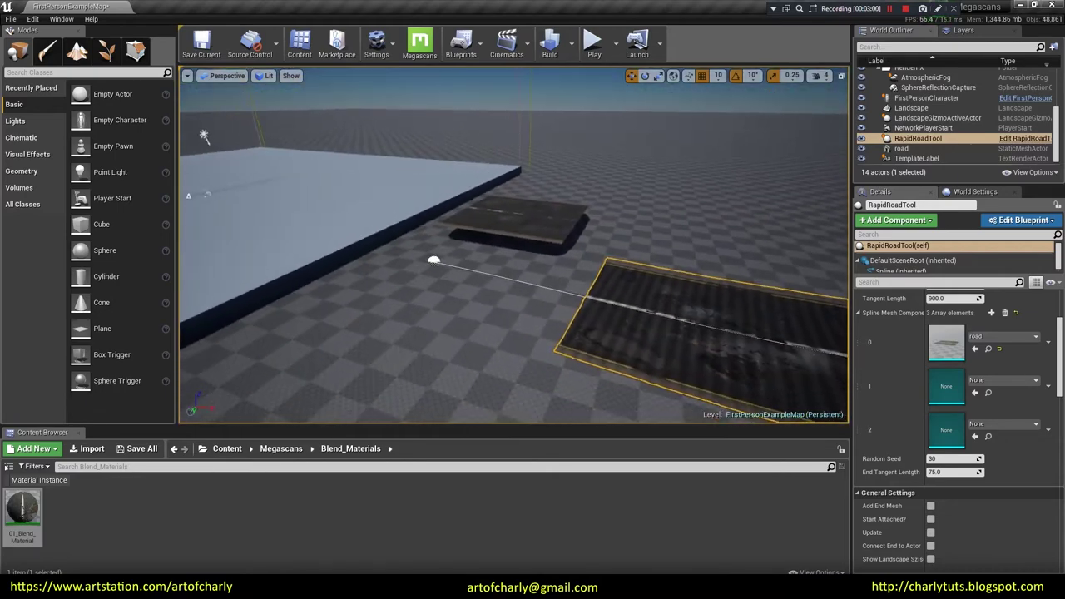
pyautogui.moveTo(499, 249); pyautogui.dragTo(583, 250, button='right')
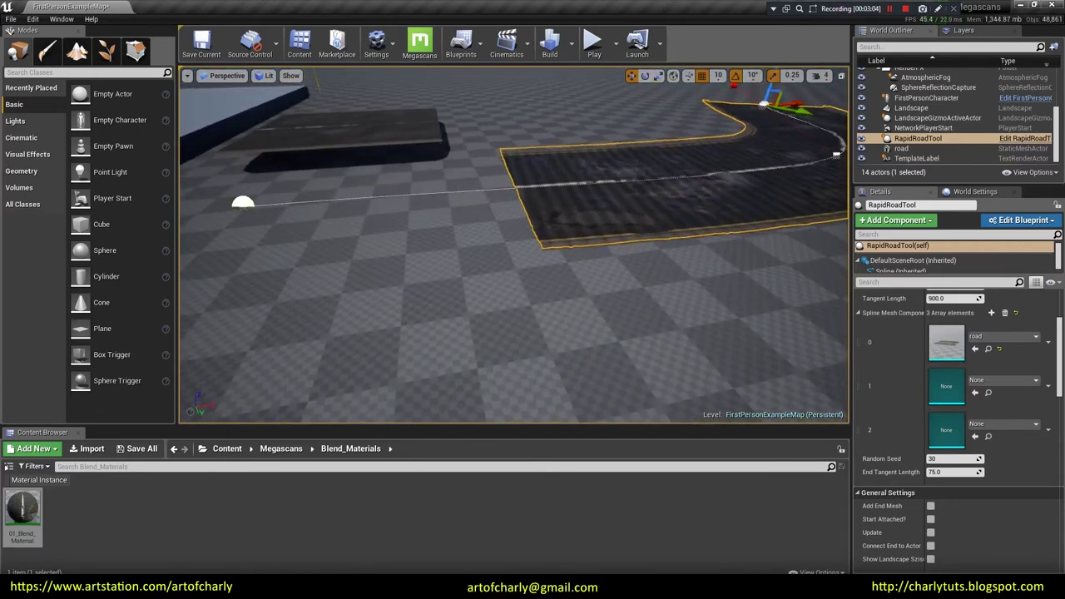
pyautogui.moveTo(397, 339); pyautogui.dragTo(358, 341, button='right')
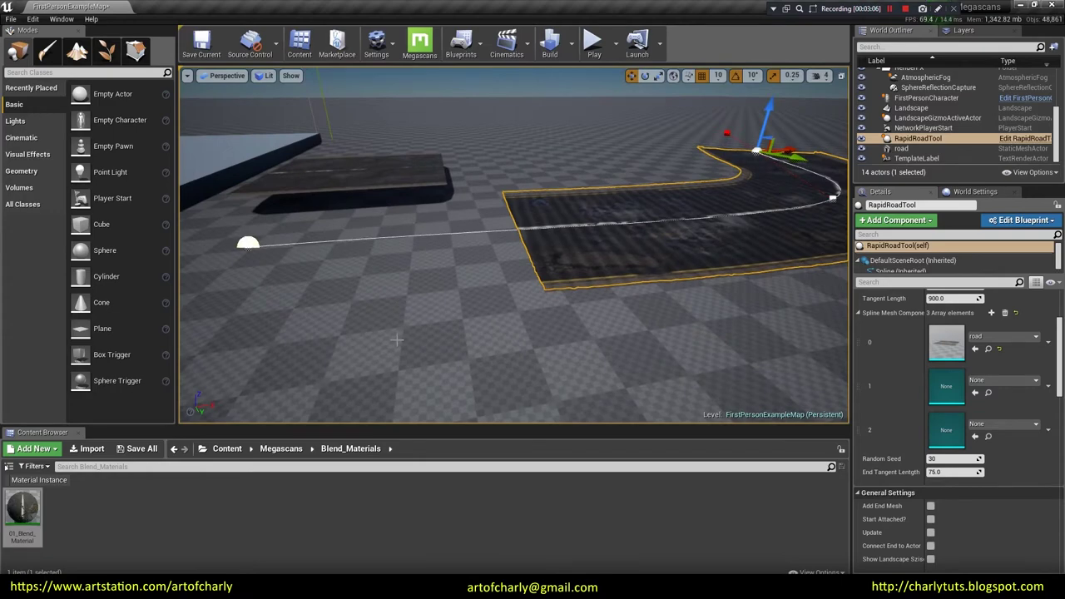
pyautogui.moveTo(552, 283); pyautogui.dragTo(532, 287, button='right')
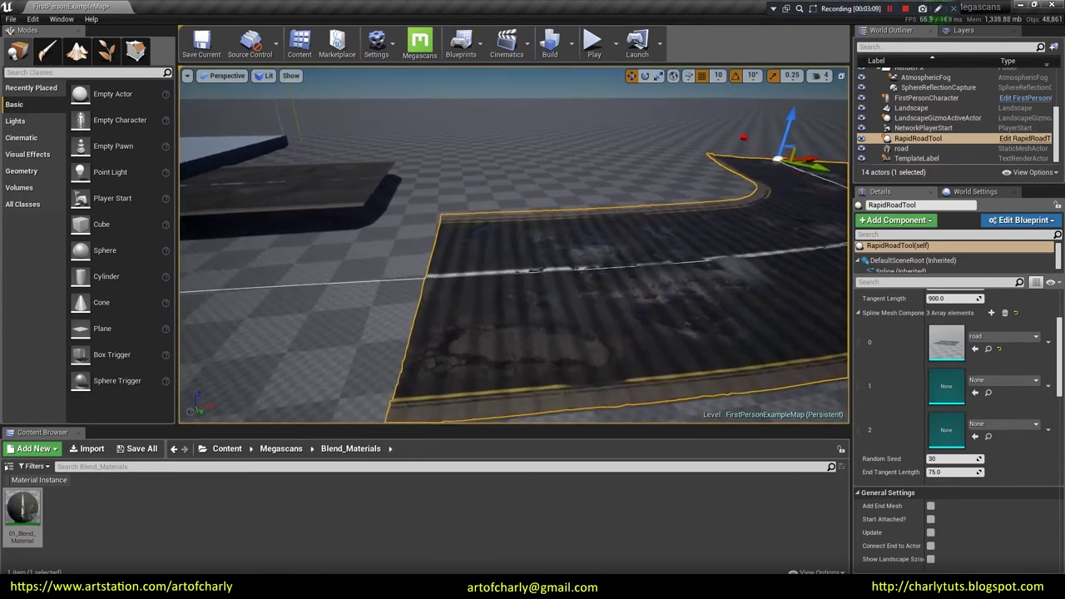
pyautogui.moveTo(533, 250); pyautogui.dragTo(550, 250, button='right')
pyautogui.click(549, 46)
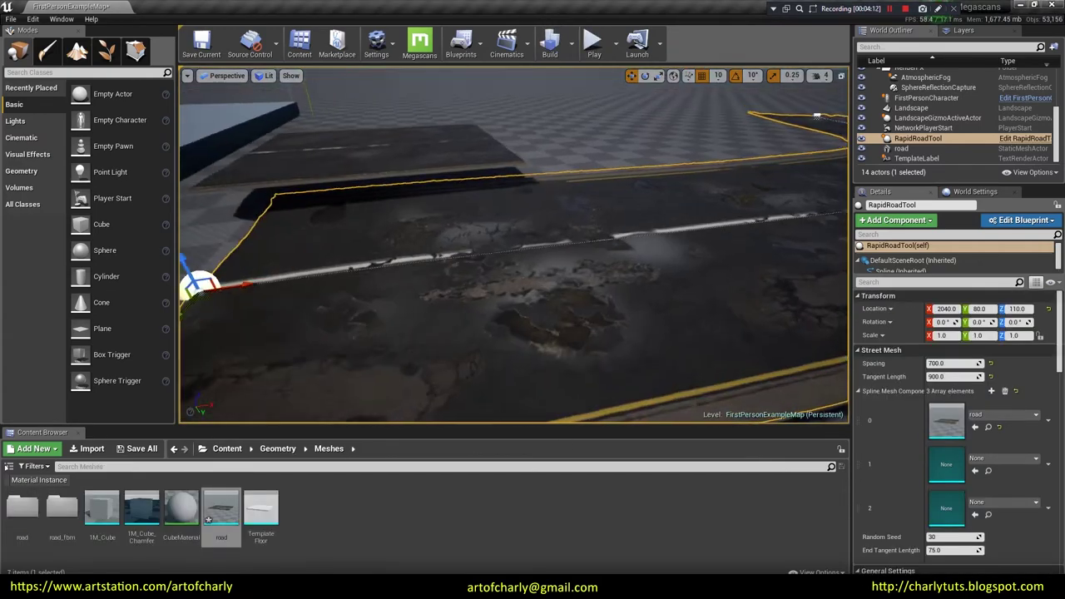
# Enter vertex Paint mode, swap paint/erase colours with X, and leave only the Red channel enabled
pyautogui.moveTo(512, 249); pyautogui.dragTo(499, 249, button='right')
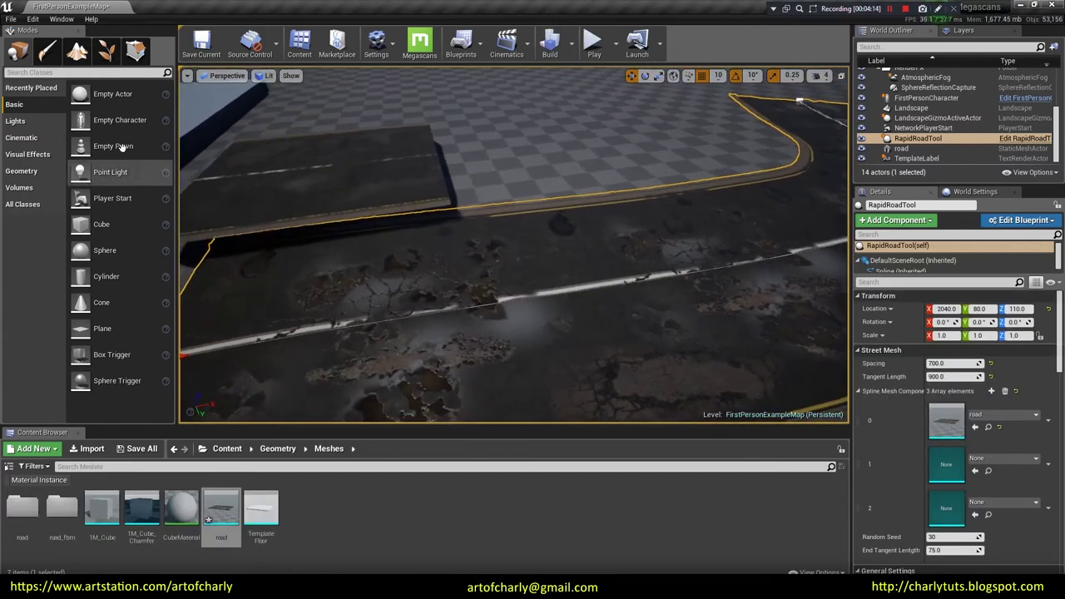
pyautogui.click(45, 52)
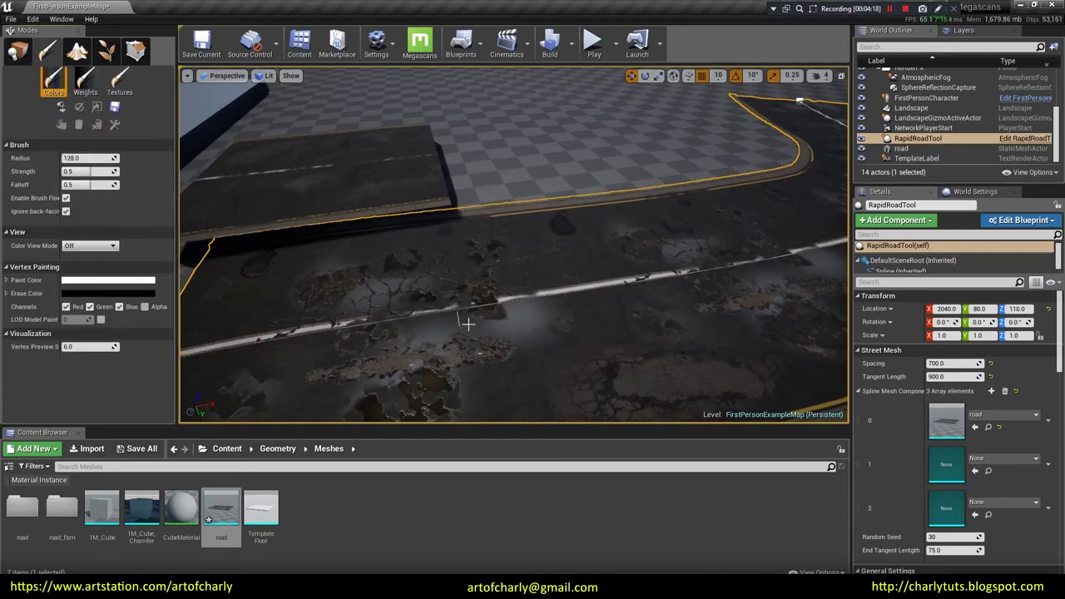
pyautogui.moveTo(474, 282); pyautogui.dragTo(462, 283, button='right')
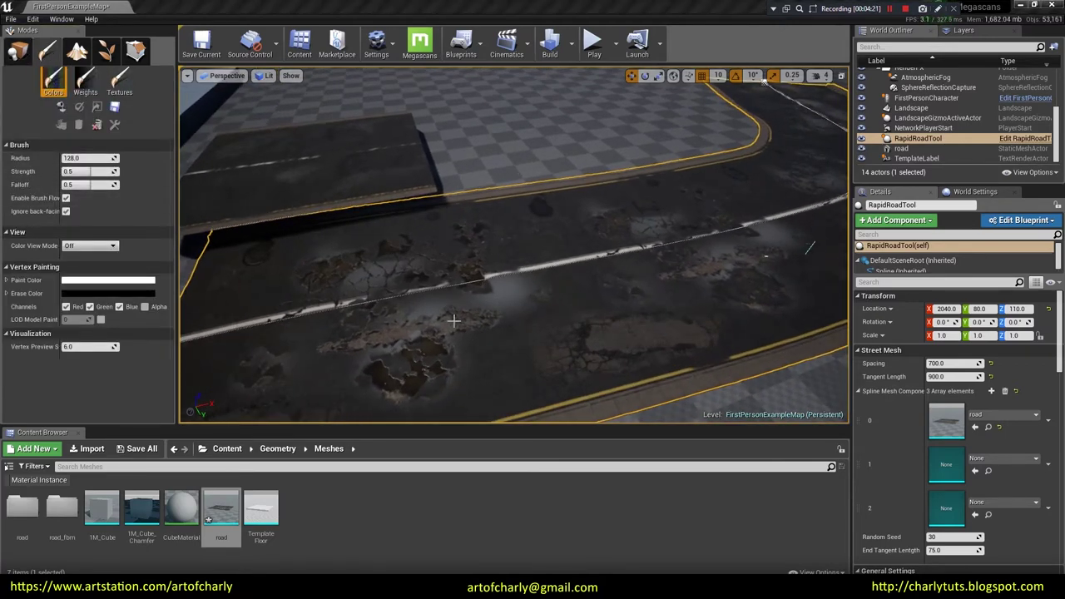
pyautogui.press('x')
pyautogui.click(90, 307)
pyautogui.click(119, 307)
# Paint red-channel worn asphalt patches along the curved road's bend and straight
pyautogui.scroll(-5, 339, 273)
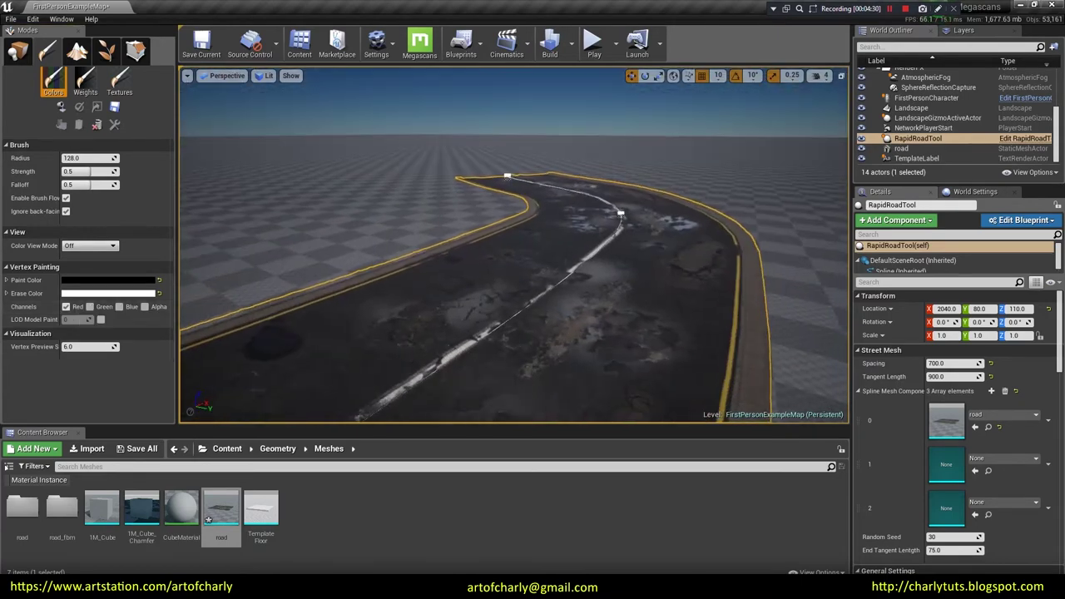
pyautogui.moveTo(647, 290); pyautogui.dragTo(579, 296, button='right')
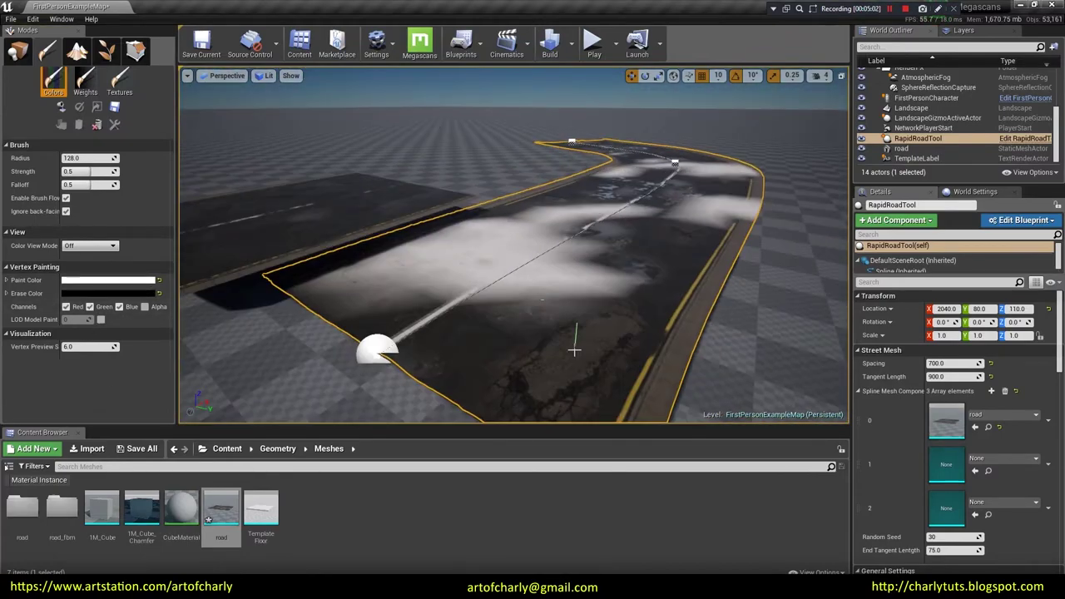
pyautogui.moveTo(575, 350); pyautogui.dragTo(575, 349, button='right')
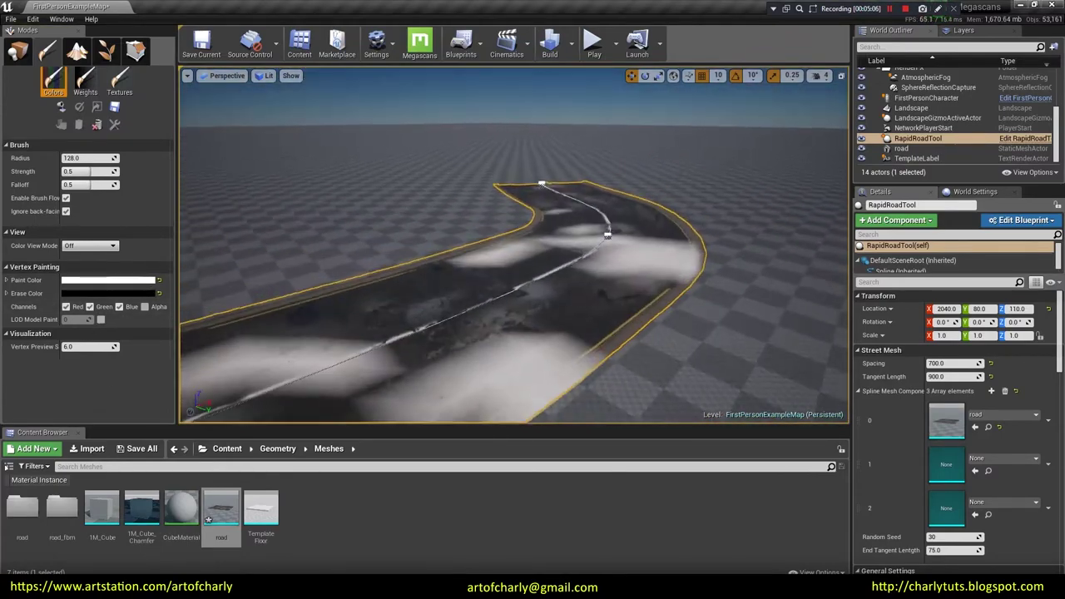
pyautogui.moveTo(583, 296); pyautogui.dragTo(584, 295, button='right')
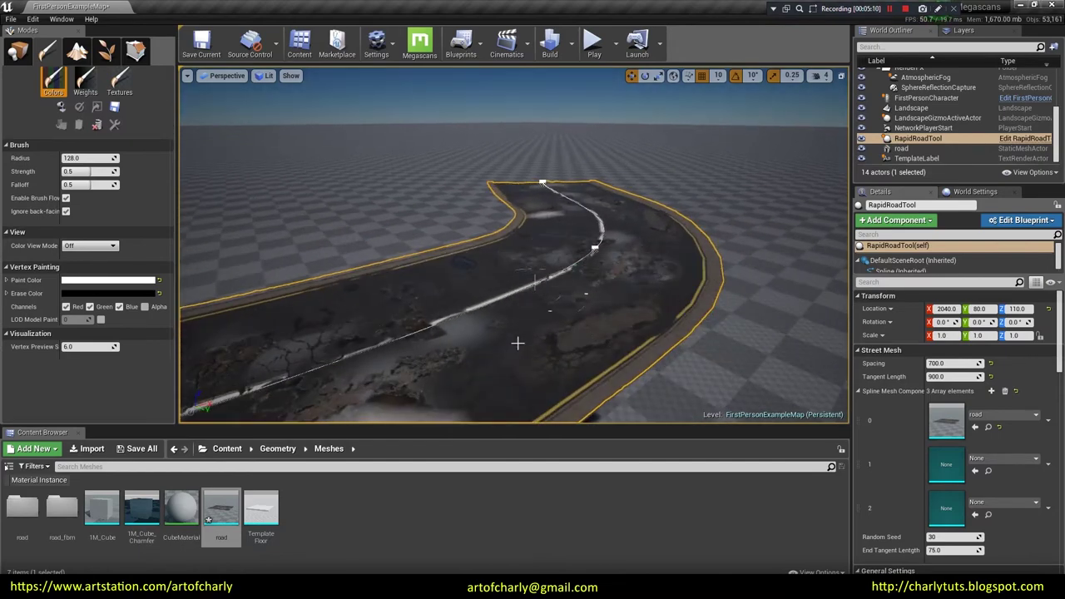
pyautogui.moveTo(519, 340); pyautogui.dragTo(507, 303, button='right')
pyautogui.moveTo(585, 232)
pyautogui.mouseDown(button='right')
pyautogui.moveTo(475, 267)
pyautogui.moveTo(361, 381)
pyautogui.mouseUp(button='right')
pyautogui.moveTo(632, 208); pyautogui.dragTo(632, 208, button='right')
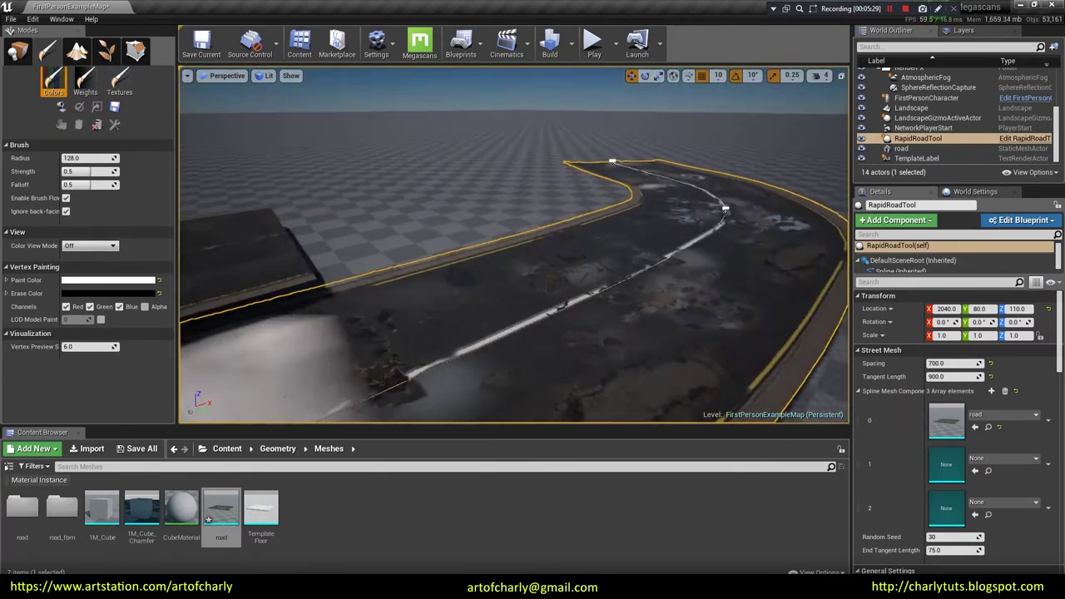
pyautogui.moveTo(632, 208); pyautogui.dragTo(632, 208, button='right')
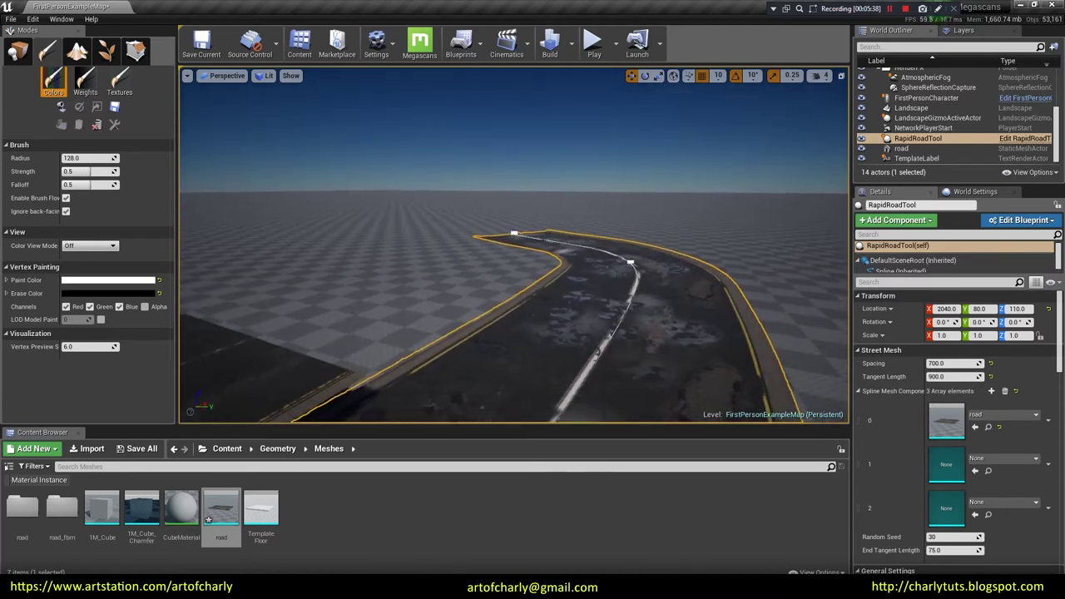
pyautogui.click(228, 450)
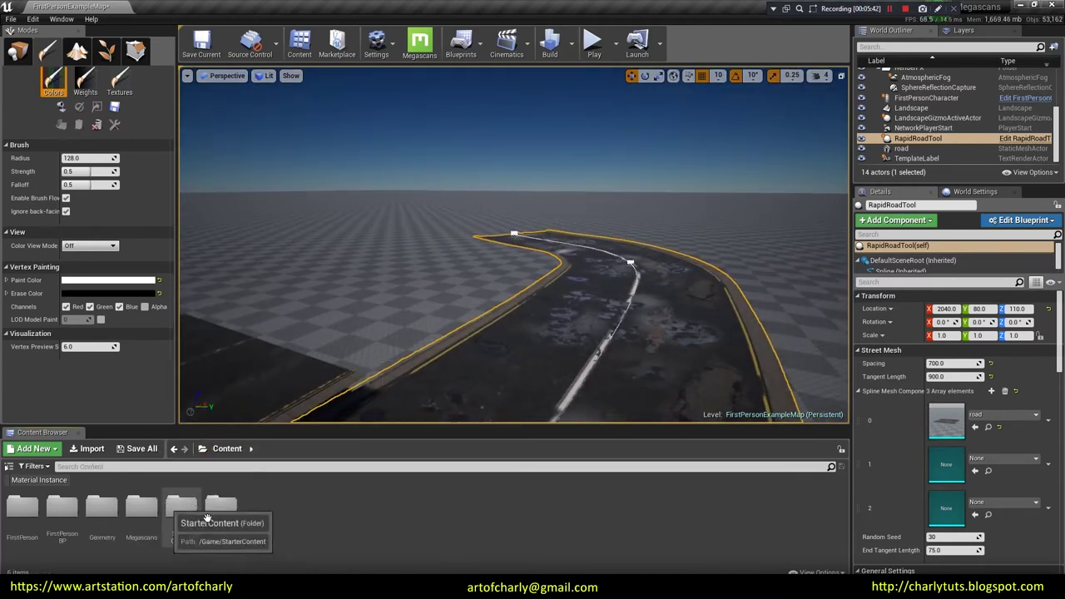
# Open the Advanced_Lighting map from StarterContent > Maps without saving the current level
pyautogui.doubleClick(181, 505)
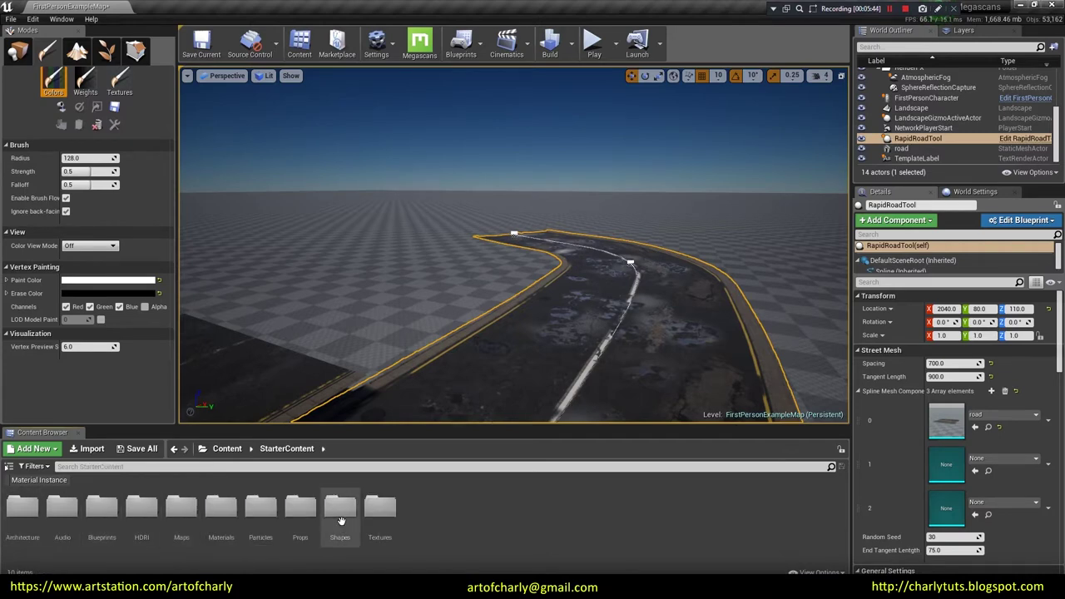
pyautogui.doubleClick(181, 506)
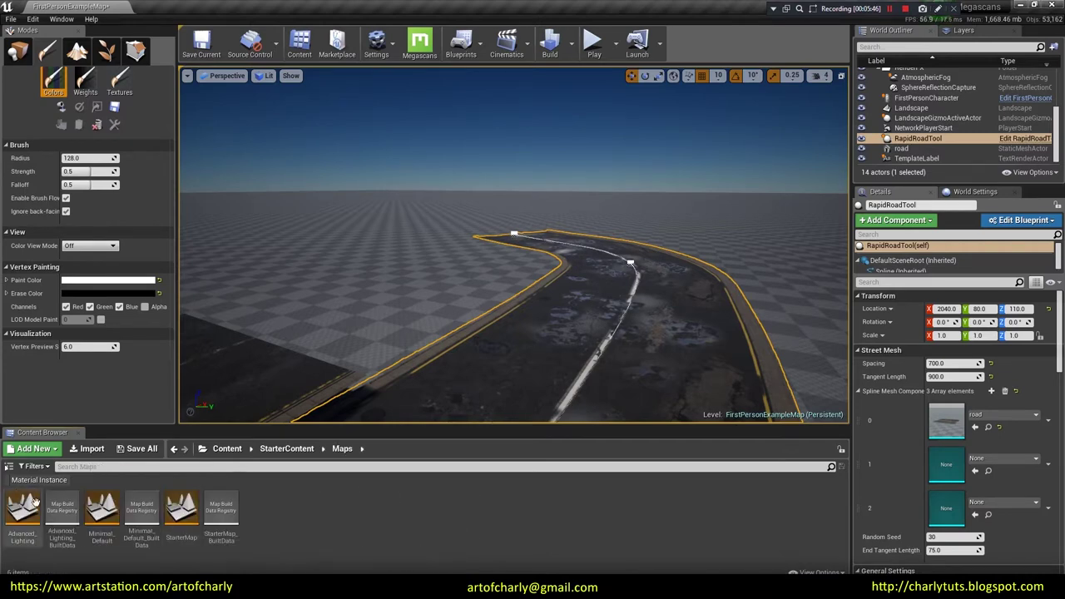
pyautogui.doubleClick(19, 523)
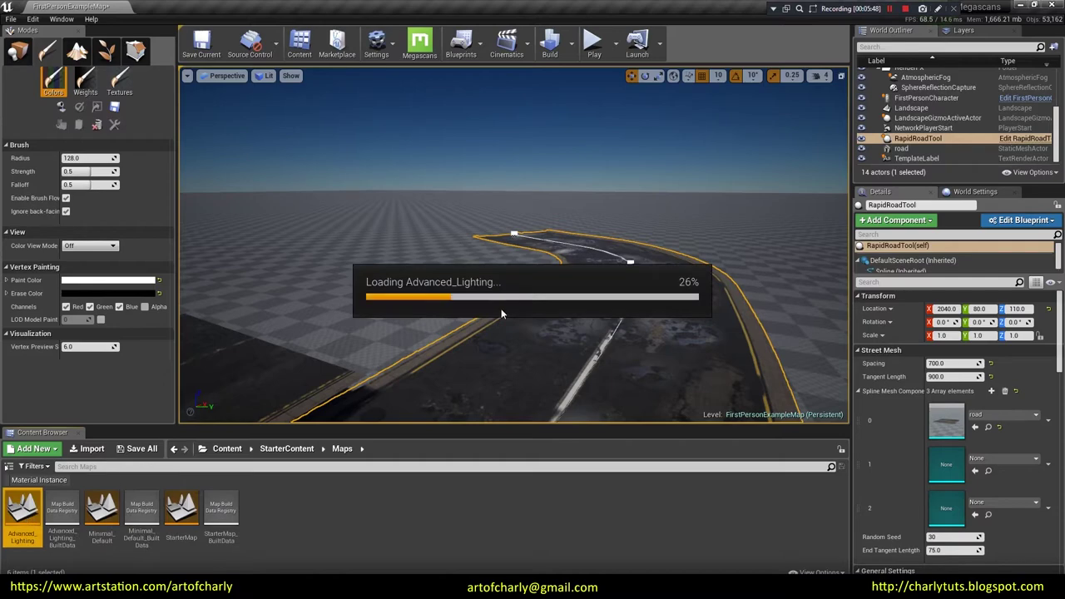
pyautogui.click(585, 400)
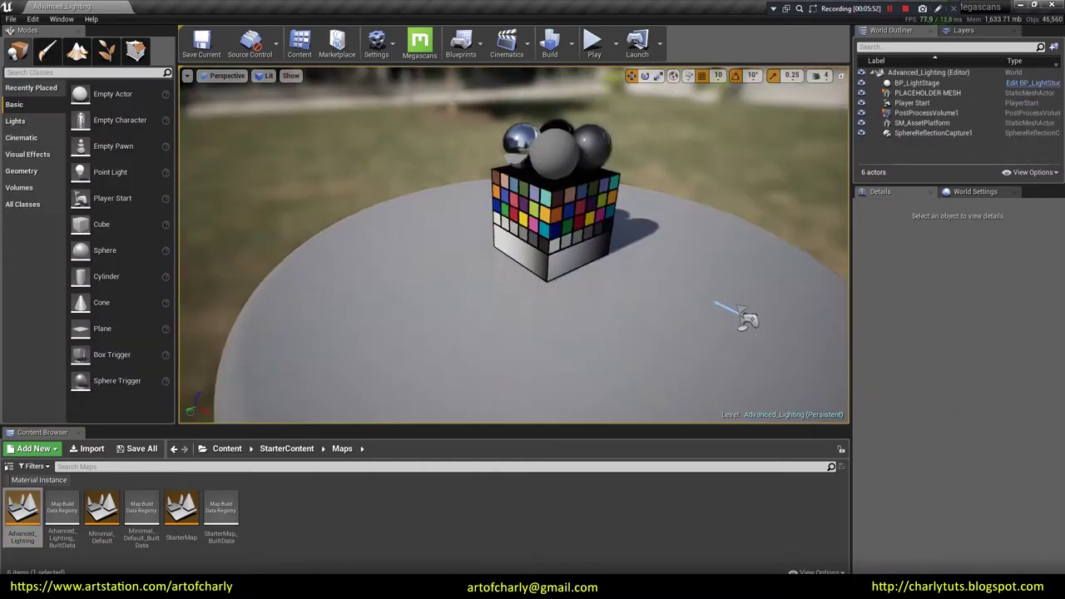
pyautogui.moveTo(666, 381)
pyautogui.mouseDown(button='right')
pyautogui.moveTo(708, 119)
pyautogui.moveTo(552, 88)
pyautogui.mouseUp(button='right')
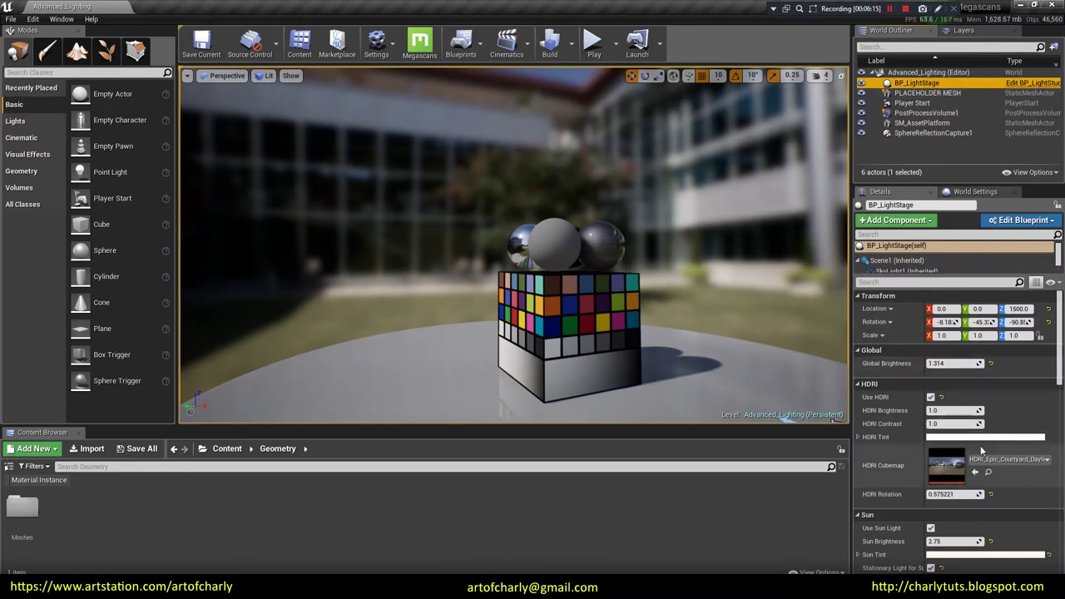
# Drag the road mesh from Geometry > Meshes into the level and focus on its cracked asphalt
pyautogui.scroll(-2, 946, 473)
pyautogui.doubleClick(22, 507)
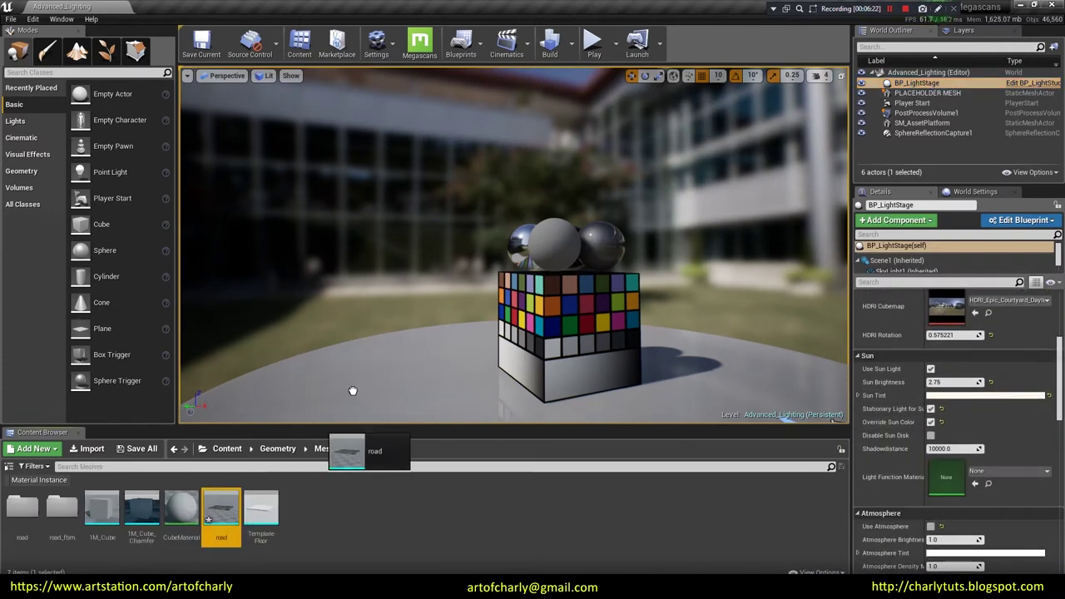
pyautogui.moveTo(220, 508); pyautogui.dragTo(332, 358)
pyautogui.press('f')
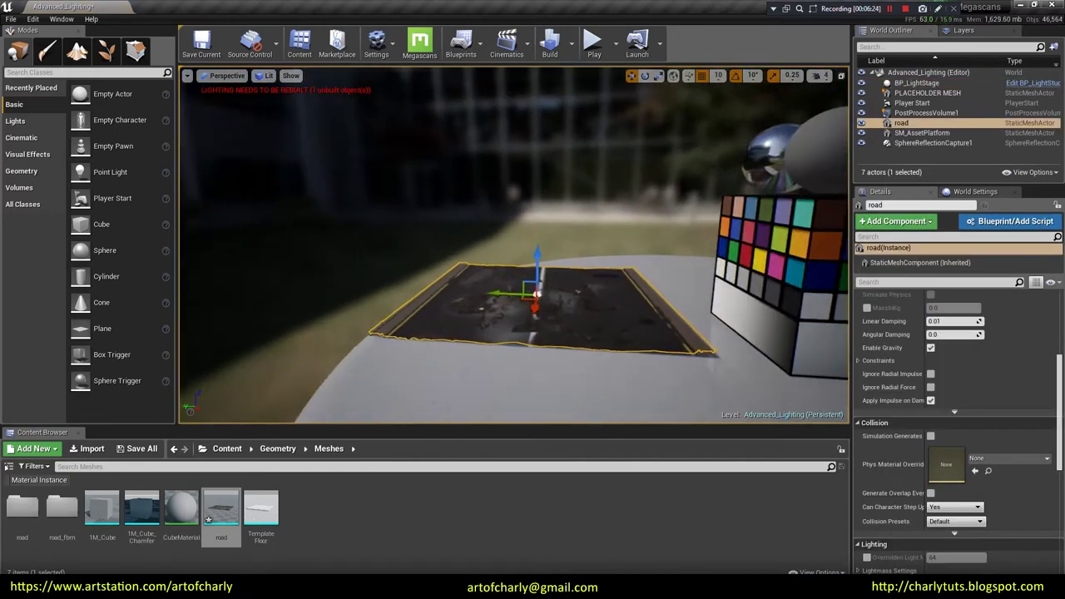
pyautogui.moveTo(537, 296)
pyautogui.keyDown('alt'); pyautogui.mouseDown()
pyautogui.moveTo(495, 278)
pyautogui.moveTo(491, 187)
pyautogui.moveTo(492, 275)
pyautogui.moveTo(466, 299)
pyautogui.mouseUp(); pyautogui.keyUp('alt')
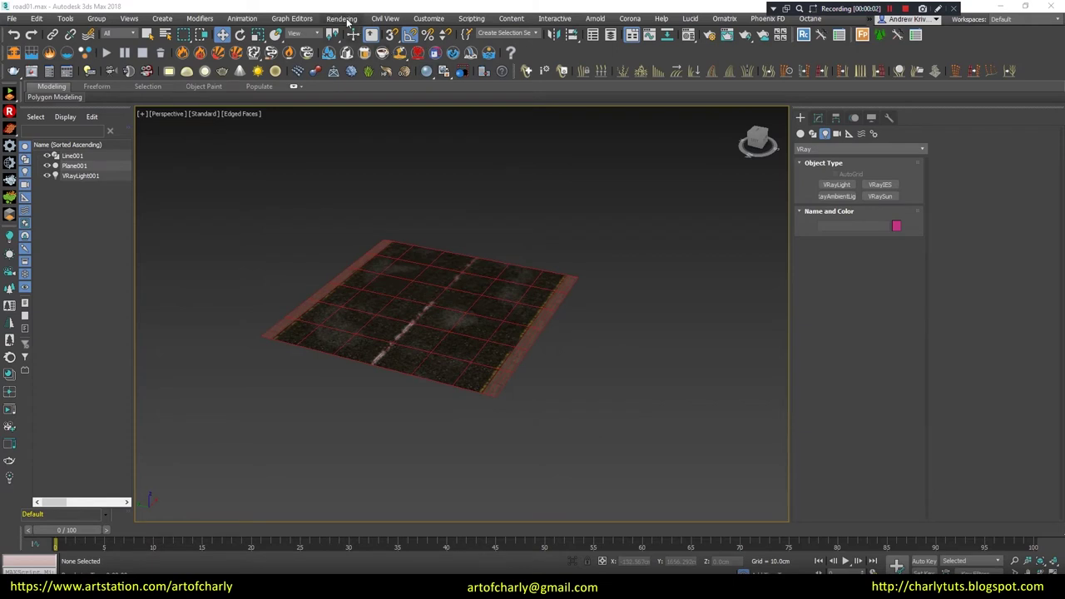
# In Top view, select the VRayLight dome and show its parameters
pyautogui.scroll(-8, 282, 258)
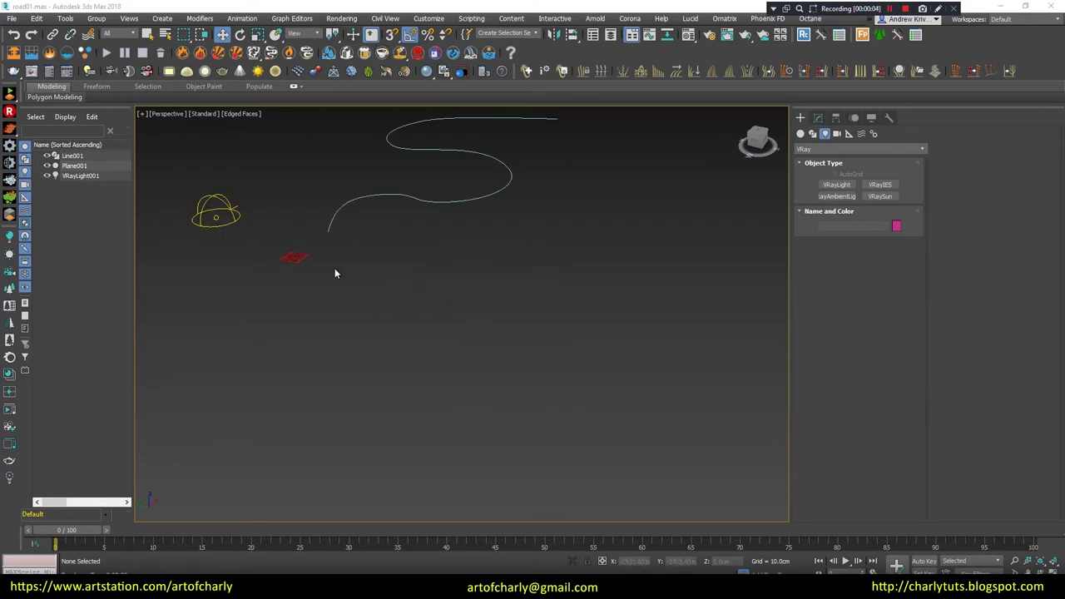
pyautogui.press('t')
pyautogui.press('z')
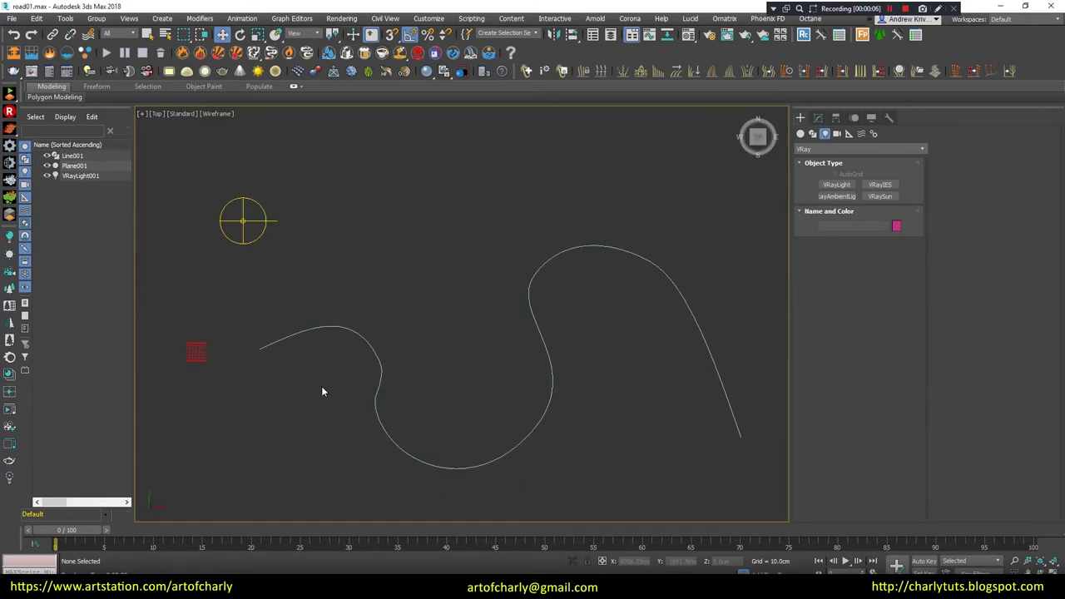
pyautogui.click(199, 357)
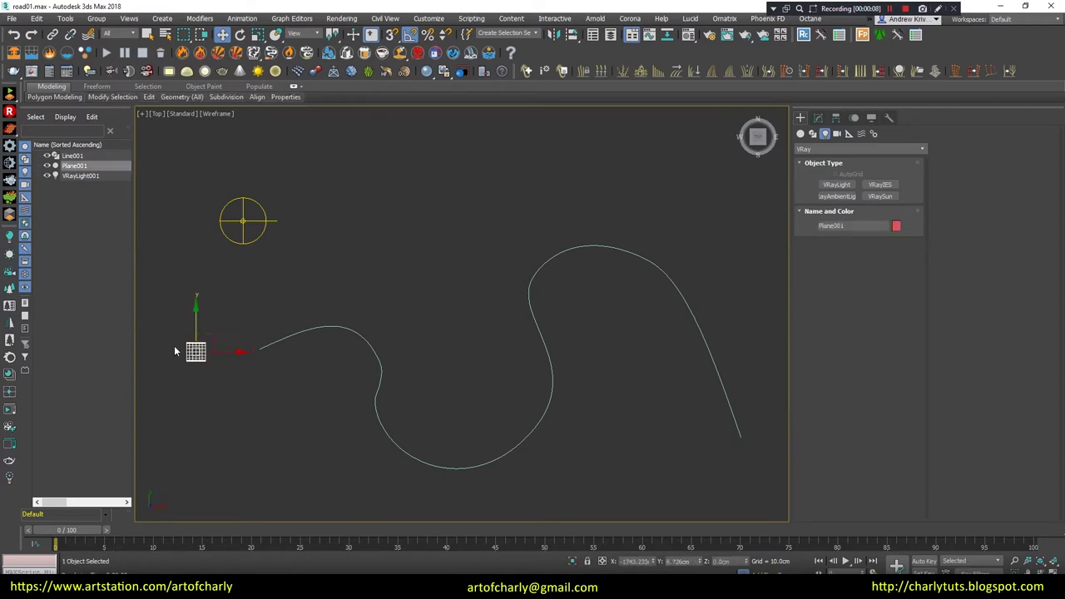
pyautogui.click(238, 243)
pyautogui.click(245, 220)
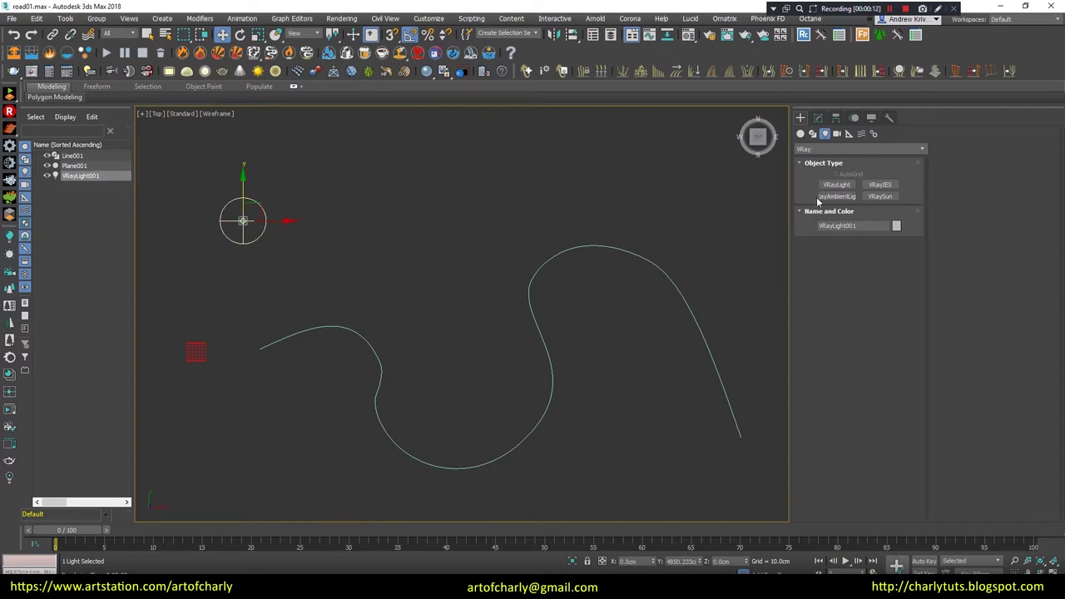
pyautogui.click(818, 117)
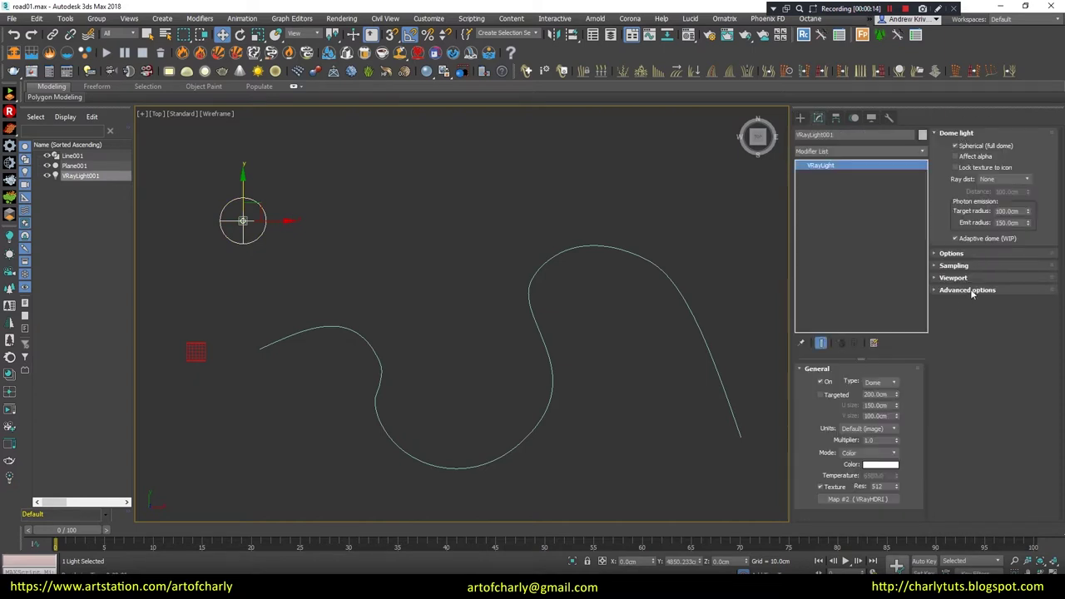
# Open Render Setup and scroll through the V-Ray renderer settings and render elements
pyautogui.click(709, 34)
pyautogui.click(487, 130)
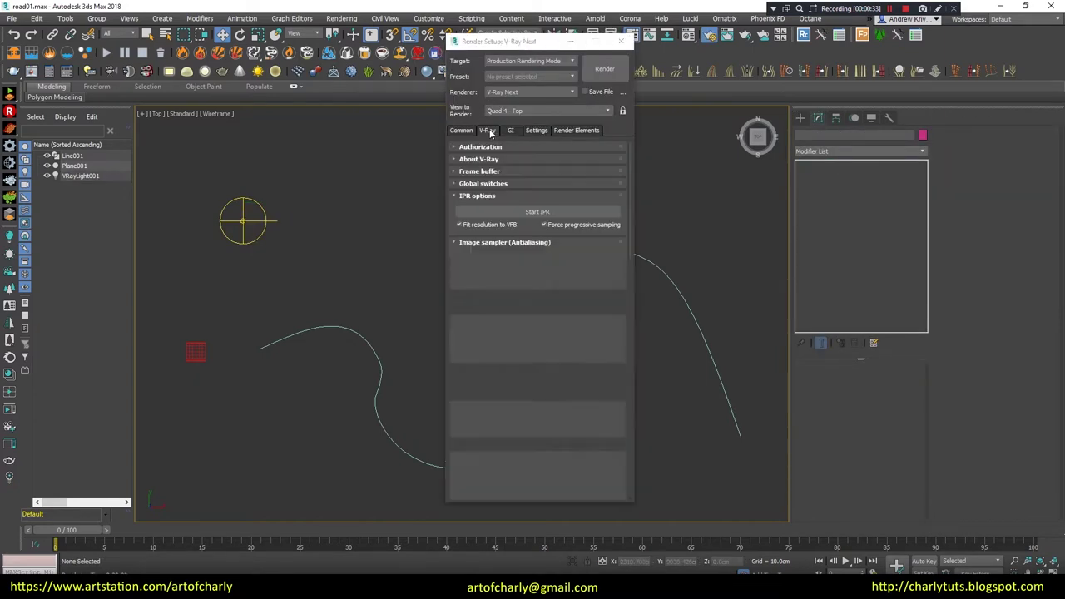
pyautogui.scroll(-3, 479, 420)
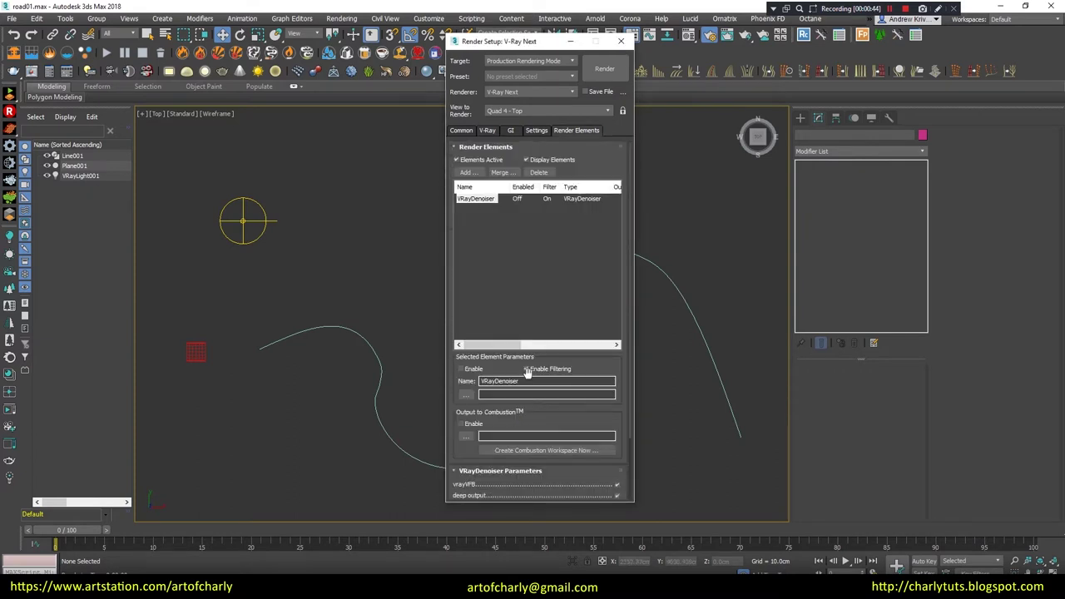
pyautogui.scroll(-2, 537, 341)
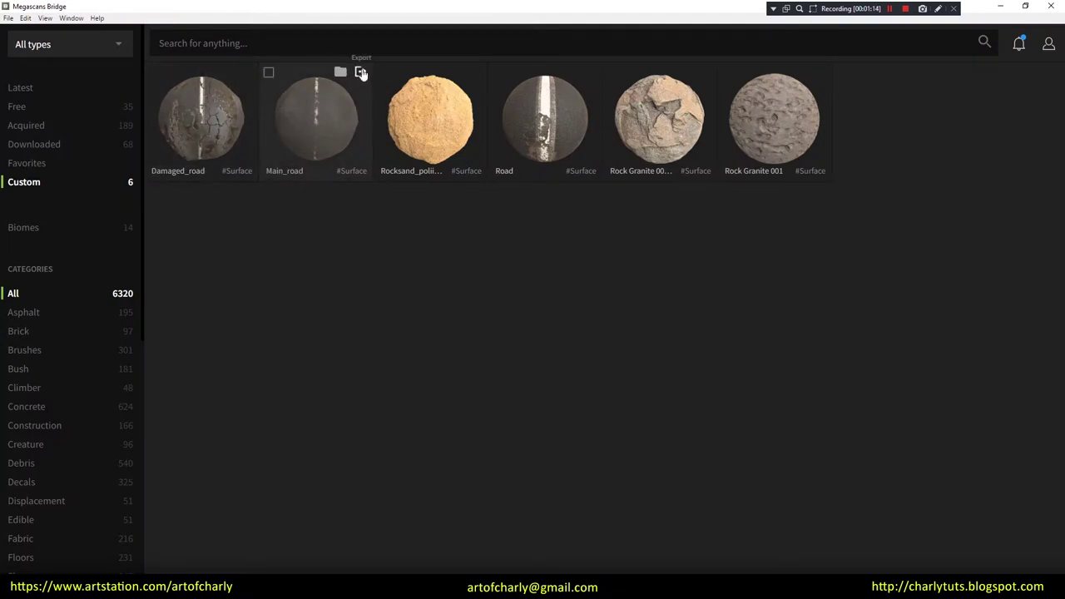
# Set Main_road's export application to Max, download its plugin, and keep the Vray (GGX) - 3D script
pyautogui.click(361, 72)
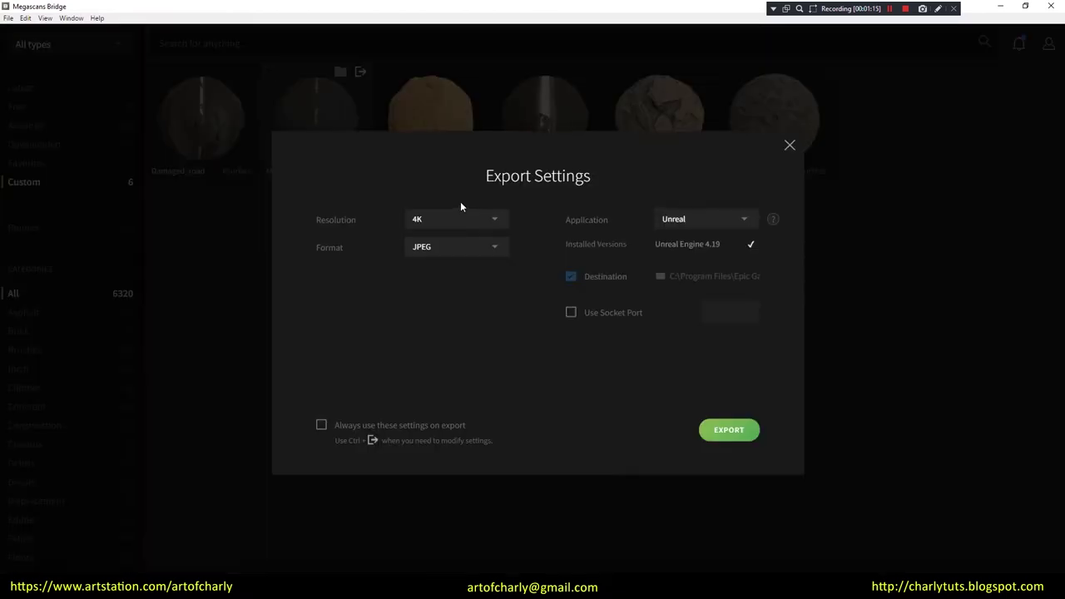
pyautogui.click(690, 220)
pyautogui.click(697, 315)
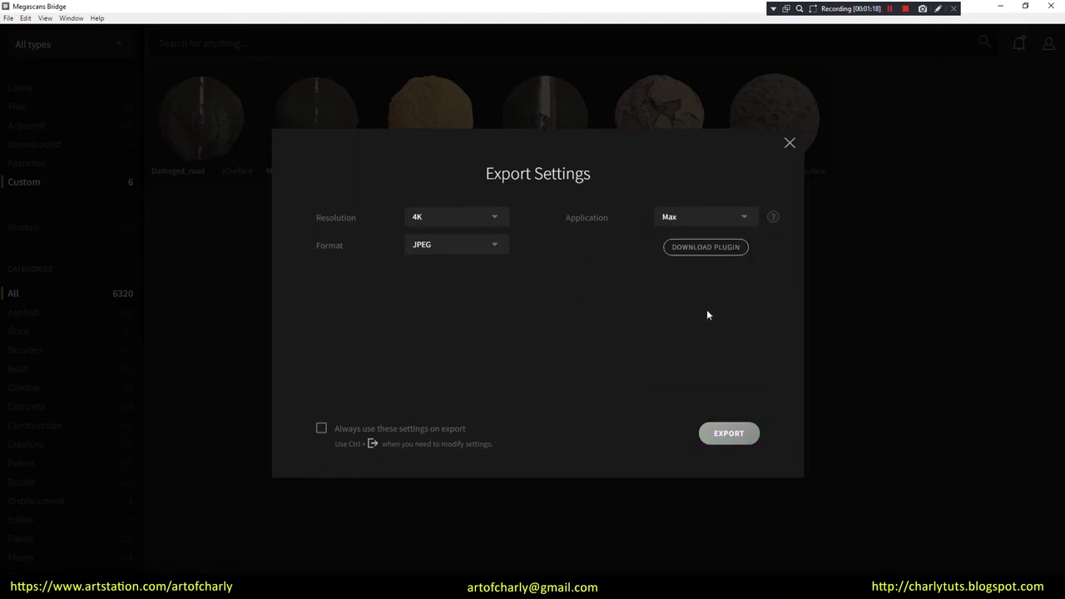
pyautogui.click(685, 248)
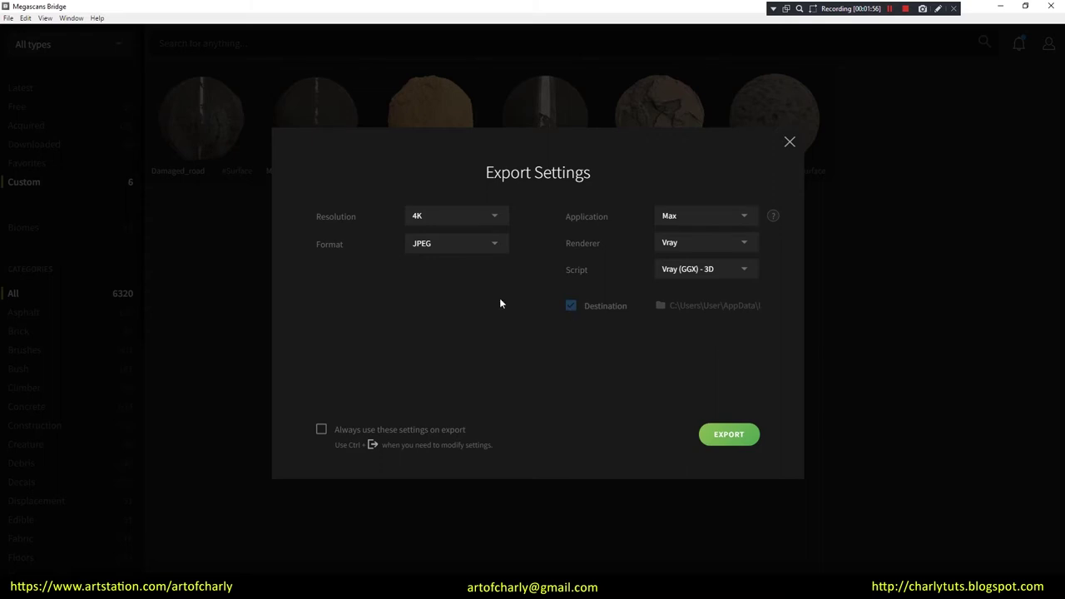
pyautogui.click(714, 280)
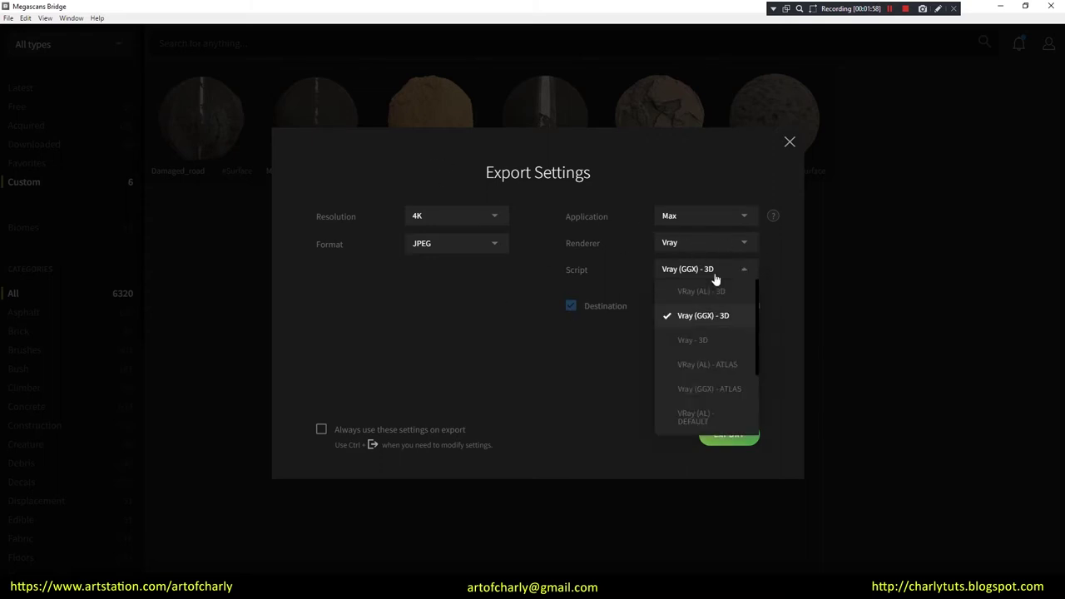
pyautogui.click(722, 325)
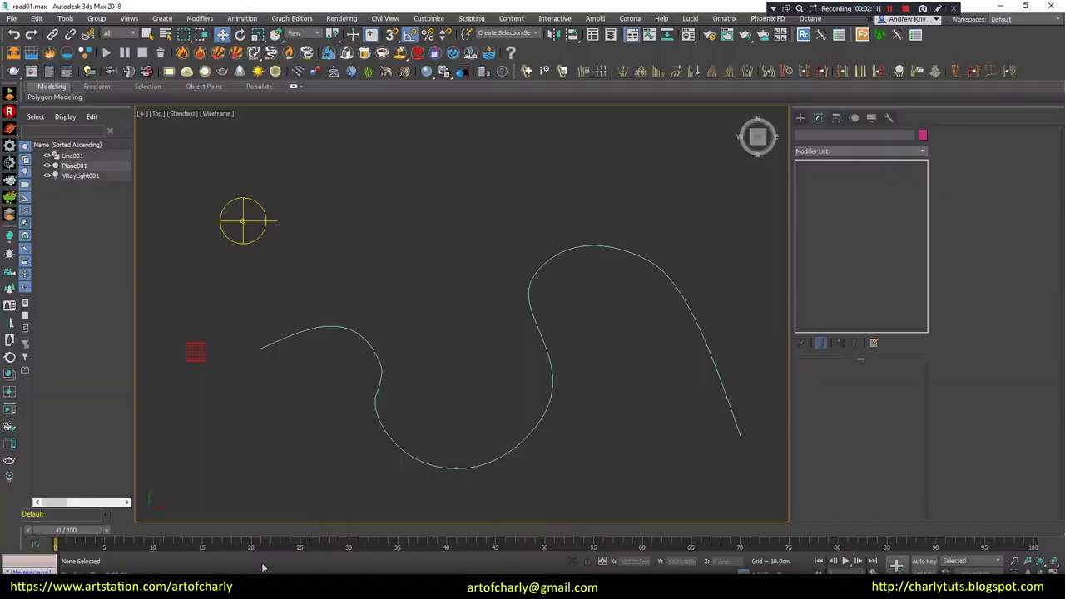
# Open the Material Editor and frame the road plane with wireframe edges hidden
pyautogui.press('m')
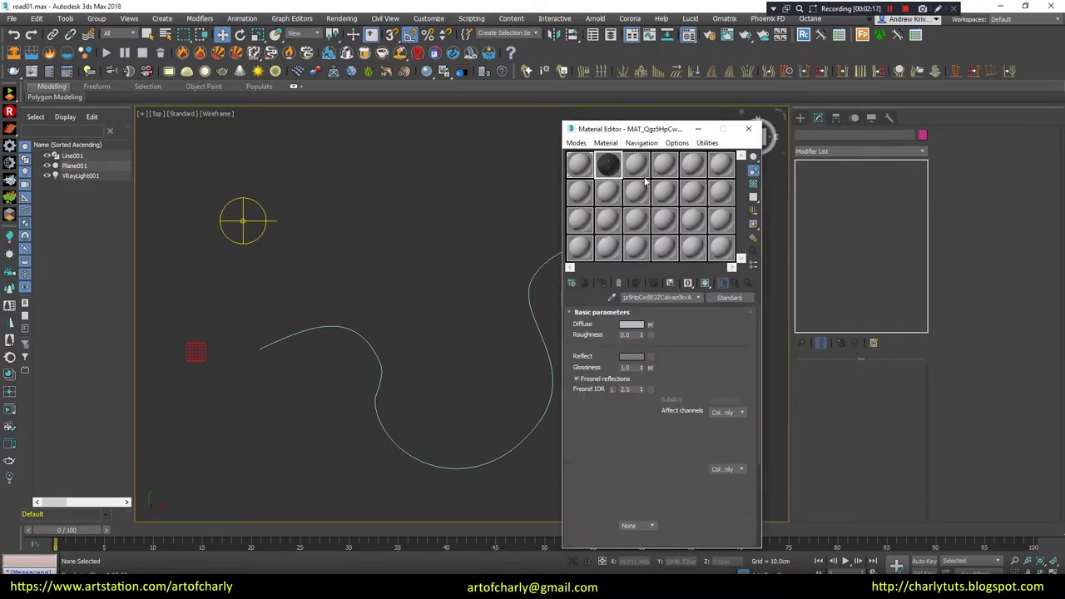
pyautogui.moveTo(409, 374)
pyautogui.keyDown('alt'); pyautogui.mouseDown(button='middle')
pyautogui.moveTo(401, 317)
pyautogui.moveTo(437, 316)
pyautogui.mouseUp(button='middle'); pyautogui.keyUp('alt')
pyautogui.scroll(3, 401, 316)
pyautogui.press('F4')
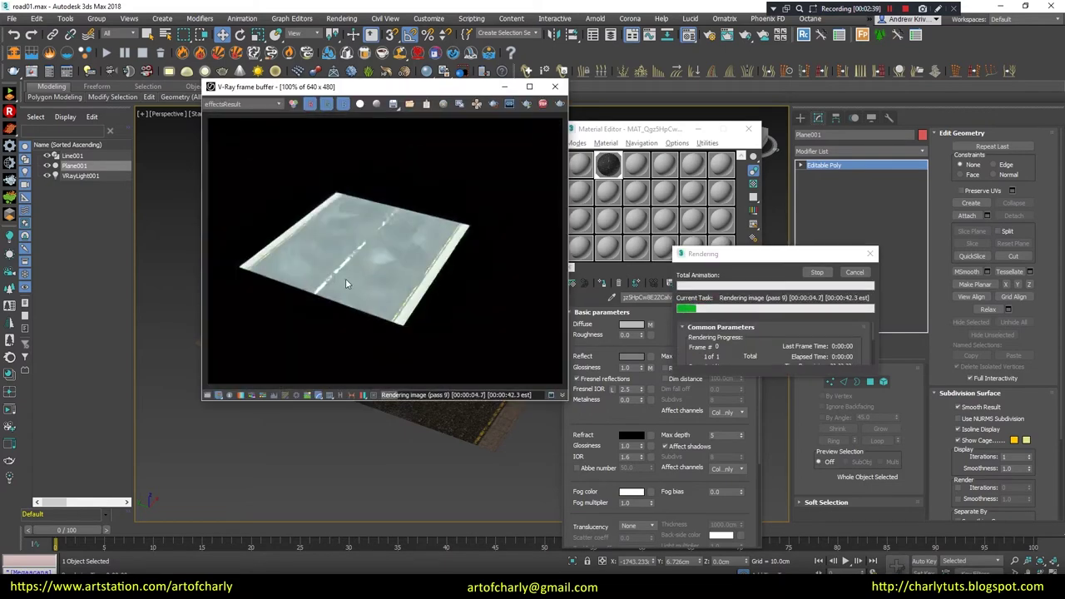
pyautogui.scroll(2, 354, 249)
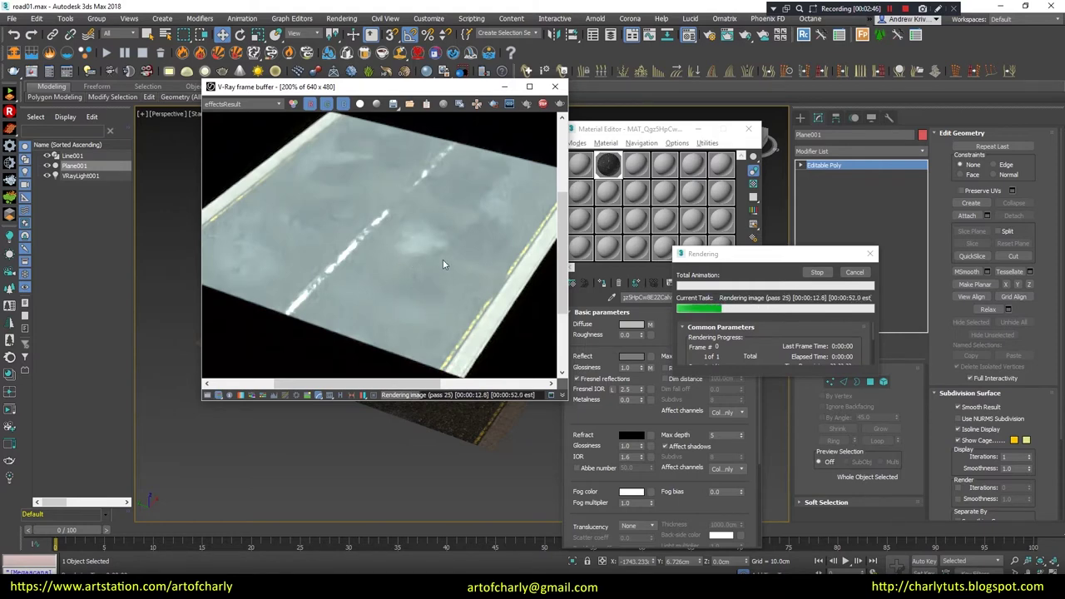
# Show the render's RGB color channel, then browse Poliigon's Sky HDRs collection
pyautogui.click(236, 105)
pyautogui.click(230, 122)
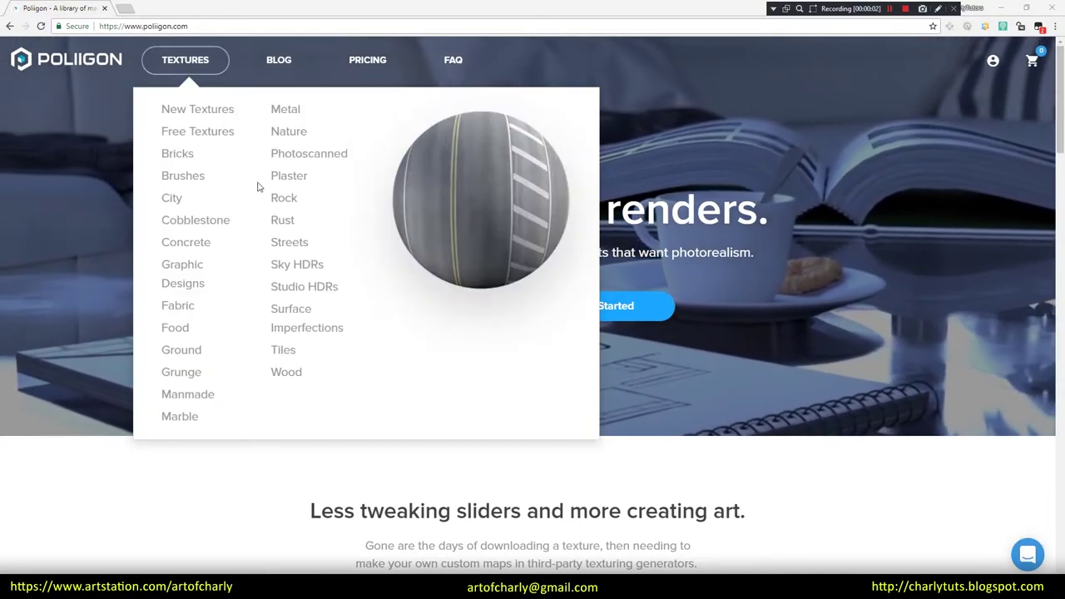
pyautogui.moveTo(185, 60)
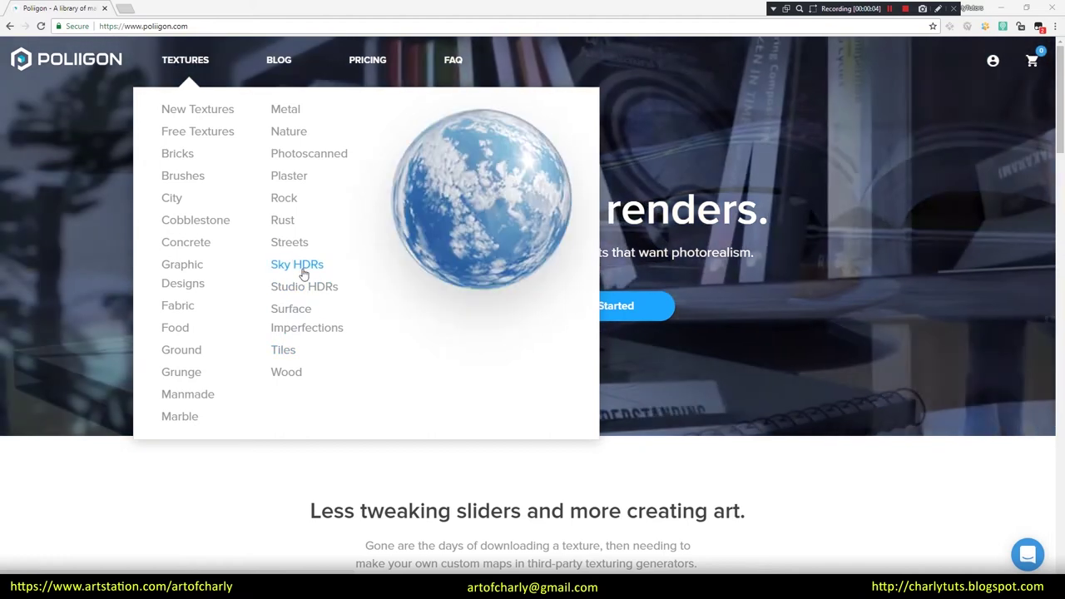
pyautogui.click(299, 266)
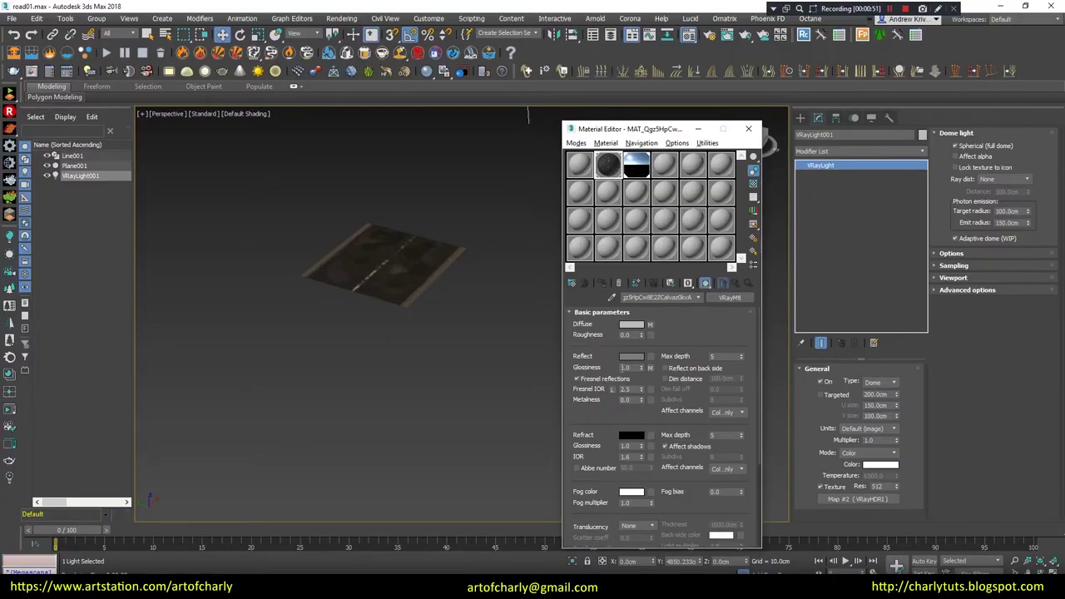
# Expand the road material's Maps rollout, render it, and set the Displace amount to 10
pyautogui.moveTo(600, 420); pyautogui.dragTo(586, 207)
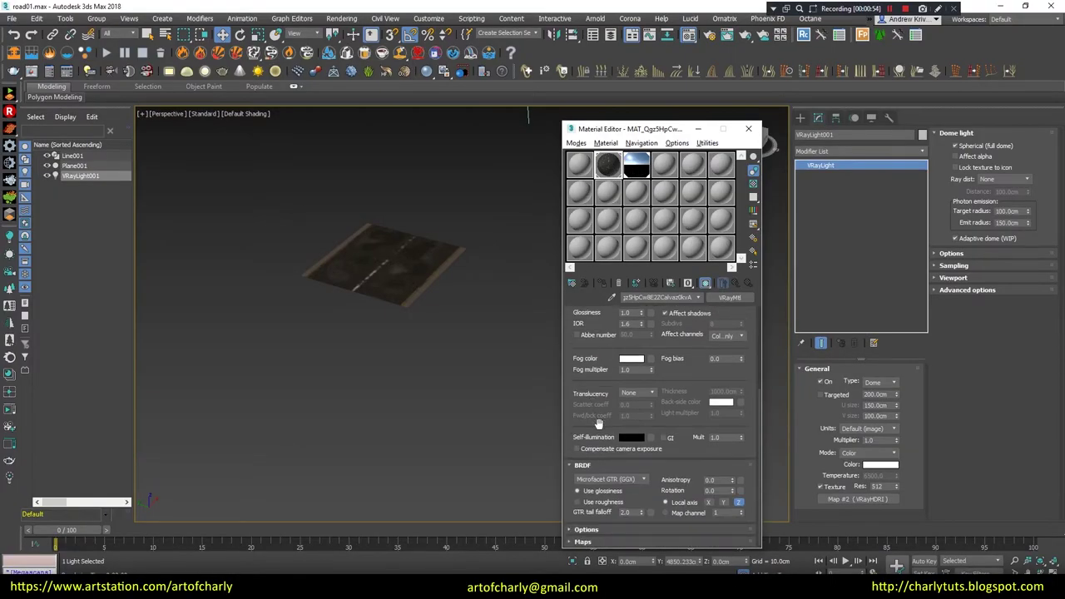
pyautogui.click(610, 542)
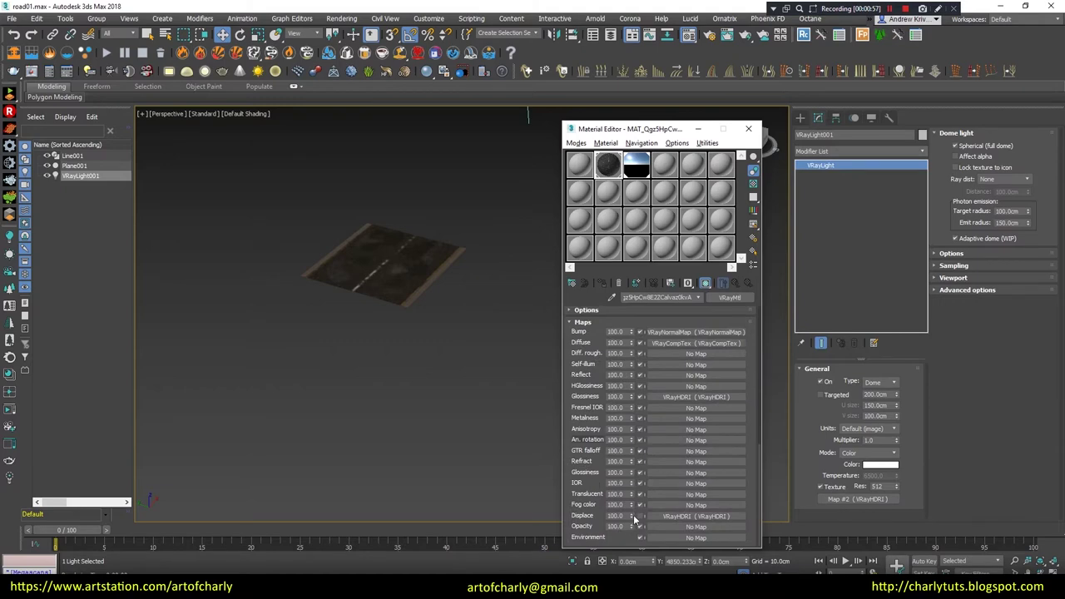
pyautogui.scroll(3, 459, 327)
pyautogui.scroll(5, 460, 327)
pyautogui.hotkey('shift', 'q')
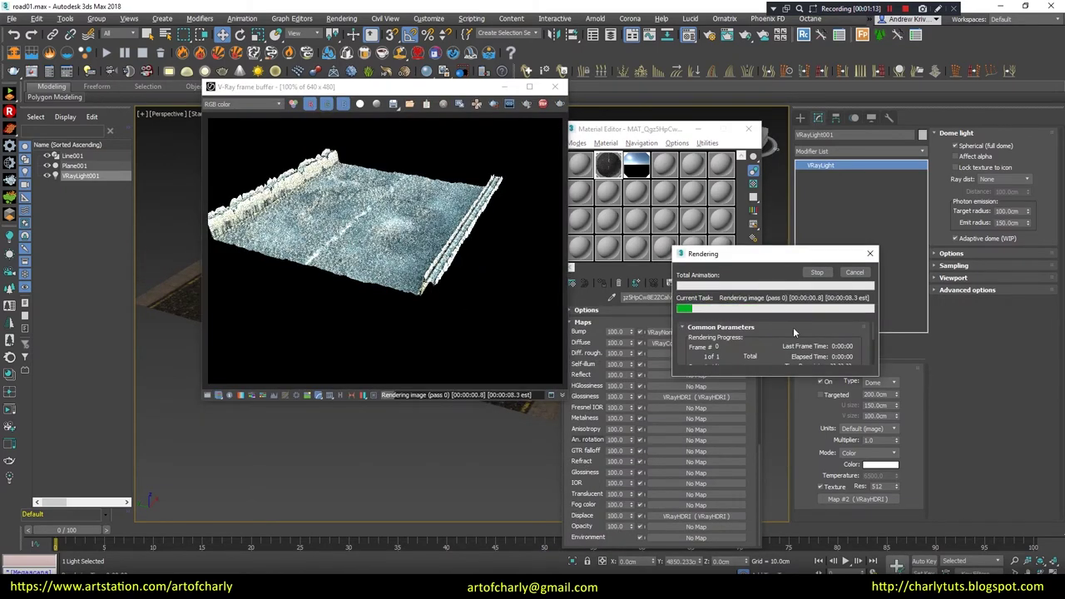
pyautogui.doubleClick(614, 516)
pyautogui.write('10')
pyautogui.press('Return')
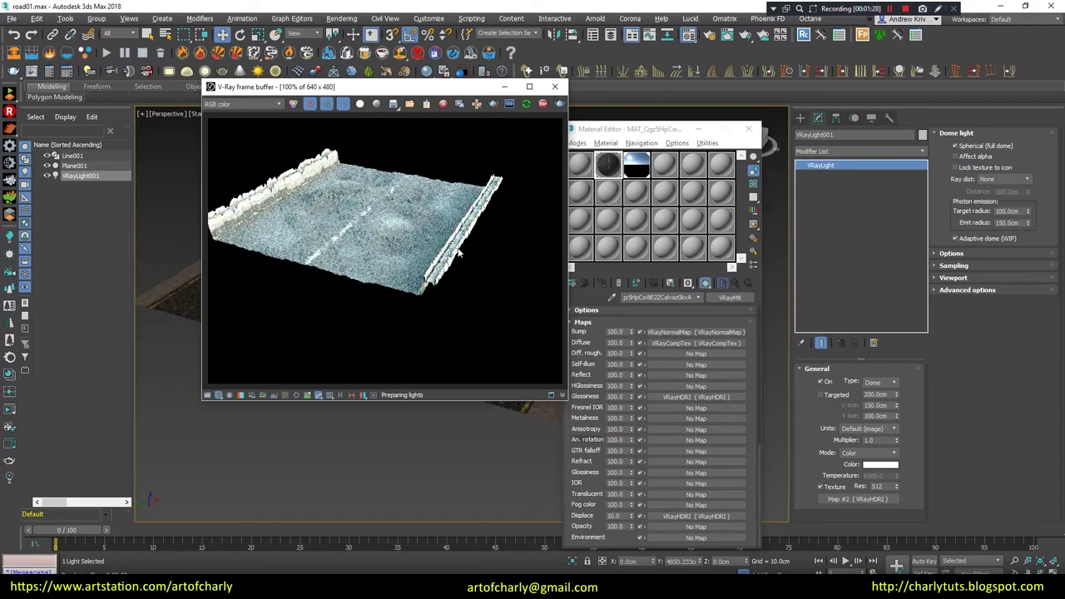
pyautogui.scroll(2, 445, 295)
pyautogui.scroll(2, 445, 295)
pyautogui.scroll(-5, 399, 243)
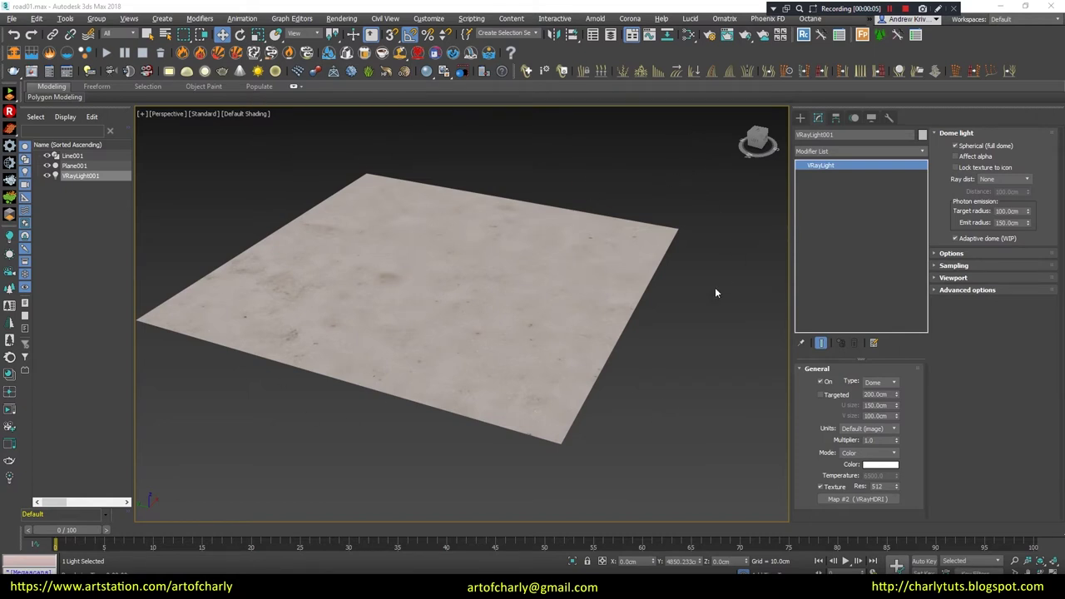
# Add a Tessellate modifier to the road plane with edged faces shown, at 1 iteration
pyautogui.click(551, 277)
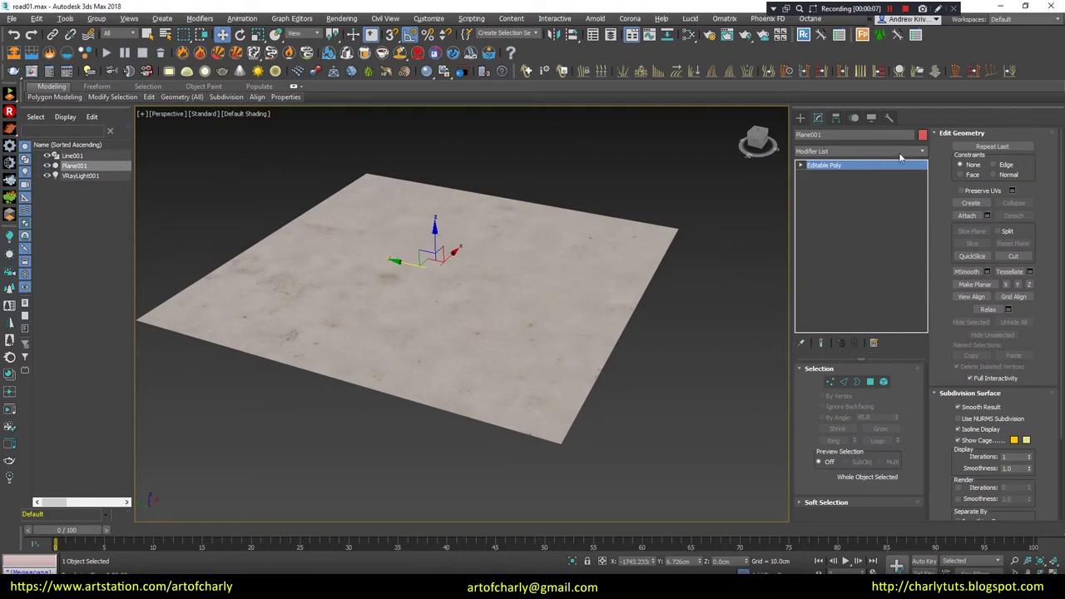
pyautogui.click(923, 152)
pyautogui.click(923, 151)
pyautogui.press('F4')
pyautogui.click(923, 151)
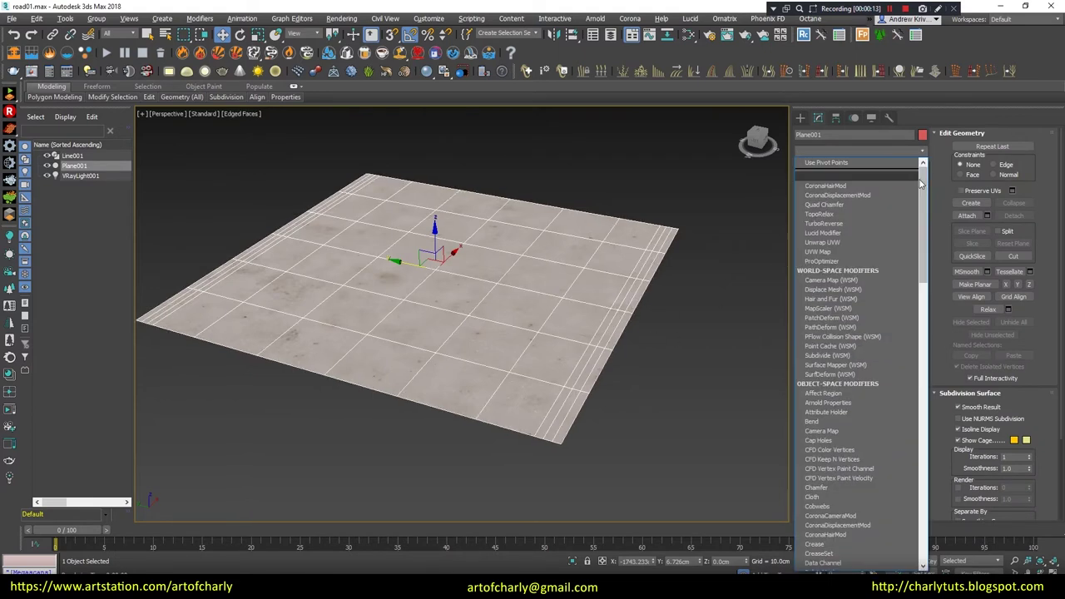
pyautogui.click(860, 216)
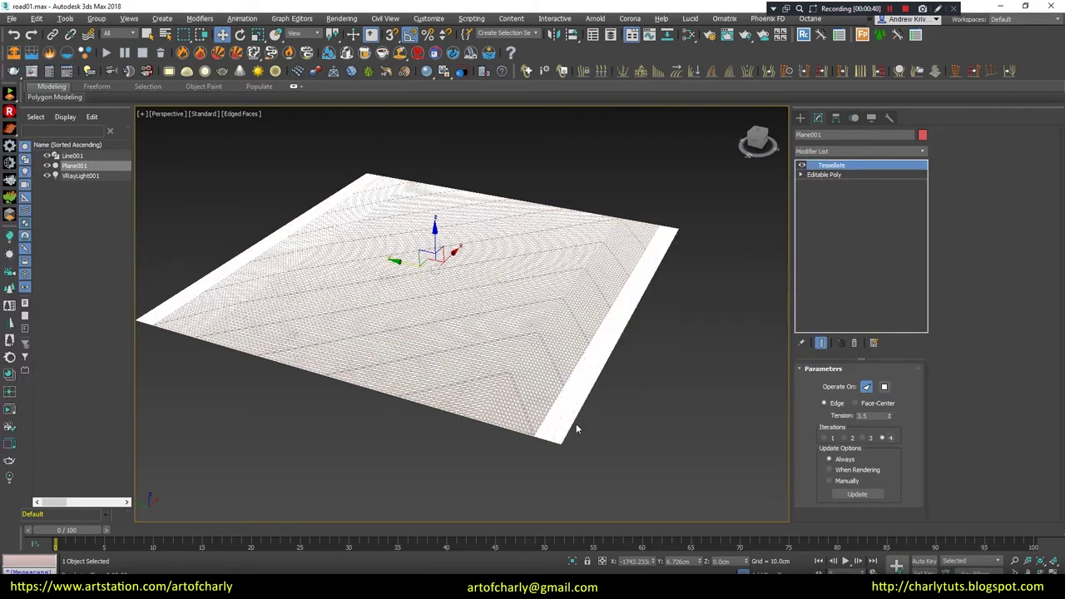
pyautogui.click(823, 438)
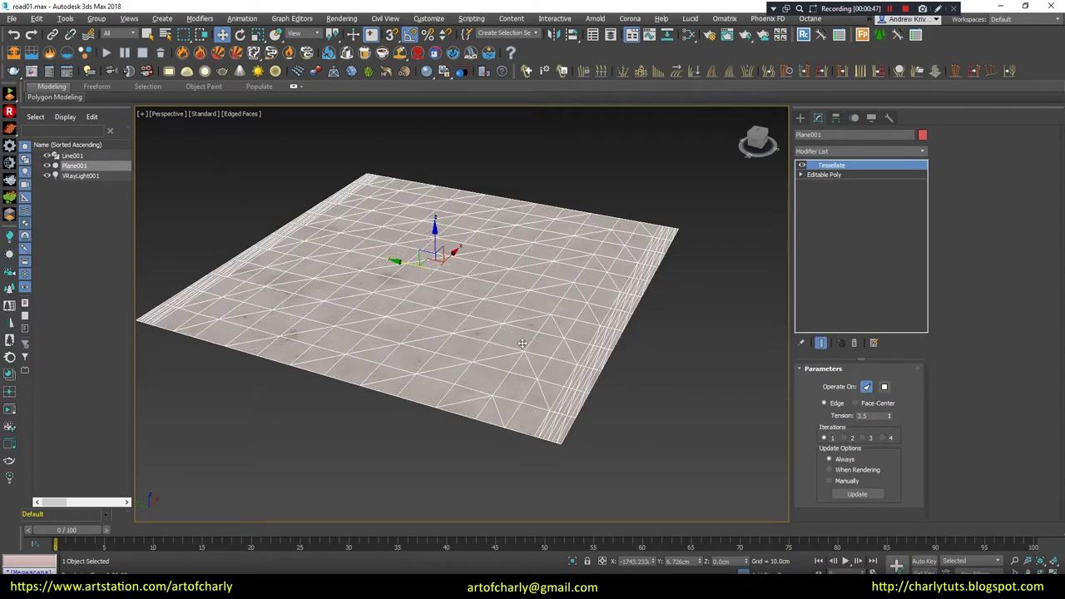
# Start placing a RailClone Pro object from the Itoo Software category
pyautogui.click(800, 118)
pyautogui.scroll(-3, 466, 316)
pyautogui.scroll(-3, 486, 393)
pyautogui.moveTo(486, 393); pyautogui.dragTo(463, 305, button='middle')
pyautogui.scroll(2, 464, 311)
pyautogui.click(860, 148)
pyautogui.click(821, 302)
pyautogui.click(836, 196)
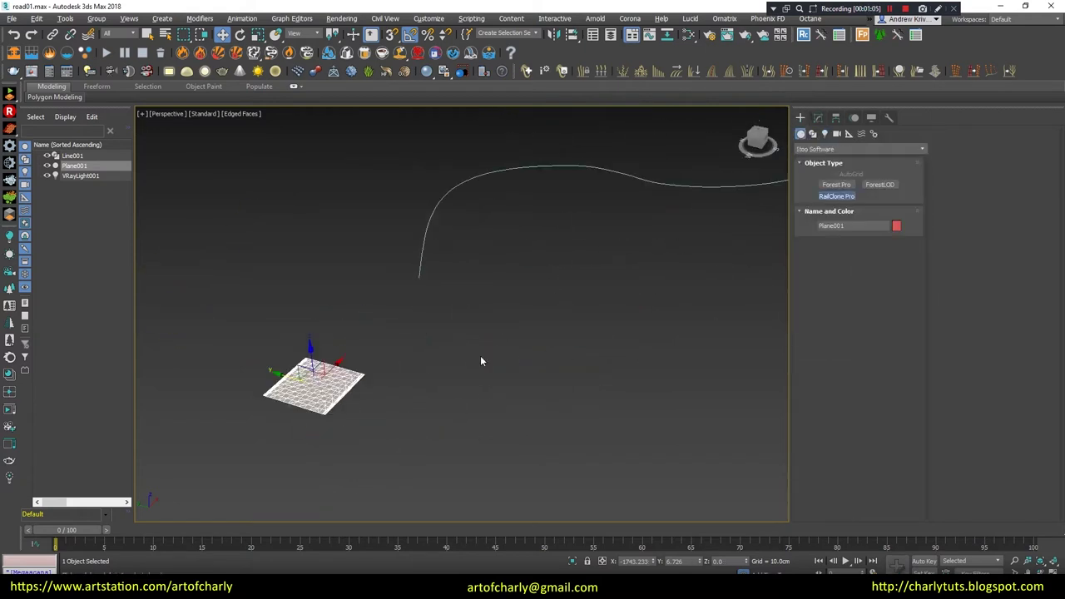
# Finish placing the RailClone object and open its Style Editor
pyautogui.click(508, 335)
pyautogui.click(818, 118)
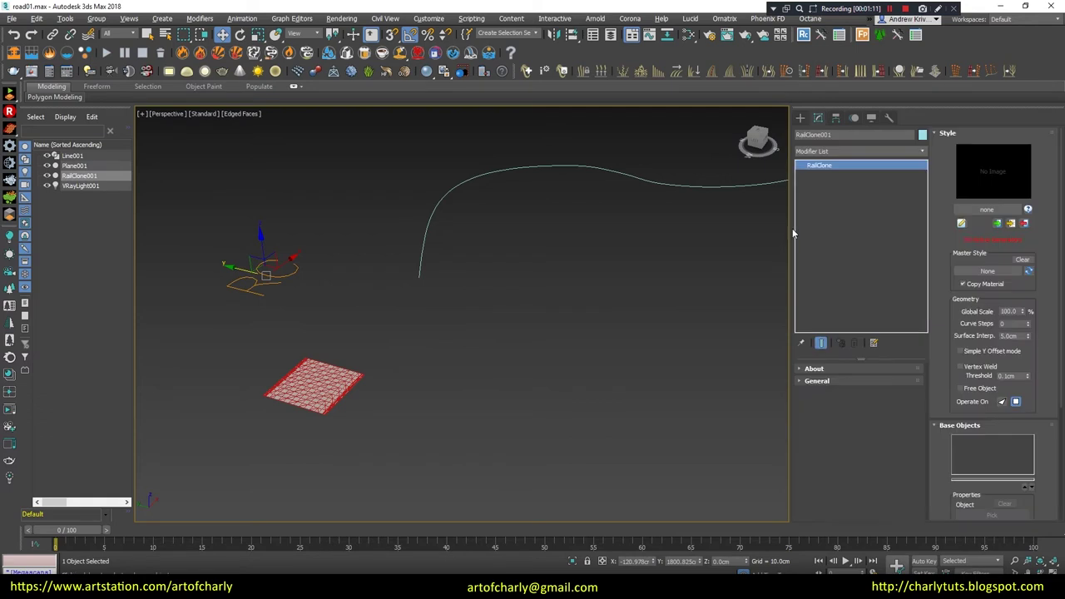
pyautogui.click(961, 224)
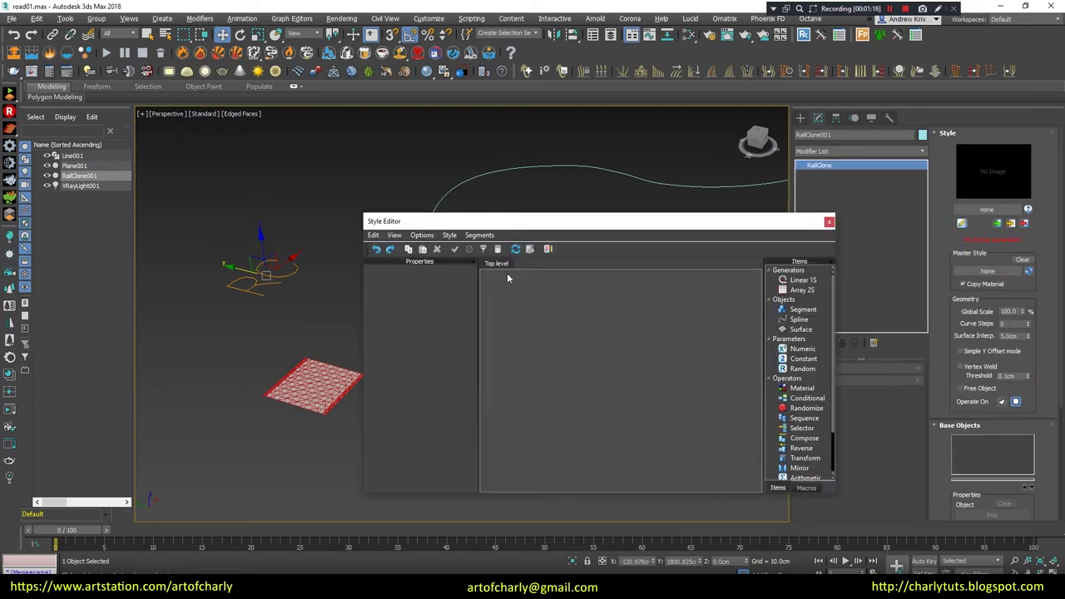
pyautogui.moveTo(559, 223); pyautogui.dragTo(595, 218)
# Build a Linear 1S generator wired to a Spline node and a default segment node
pyautogui.click(835, 275)
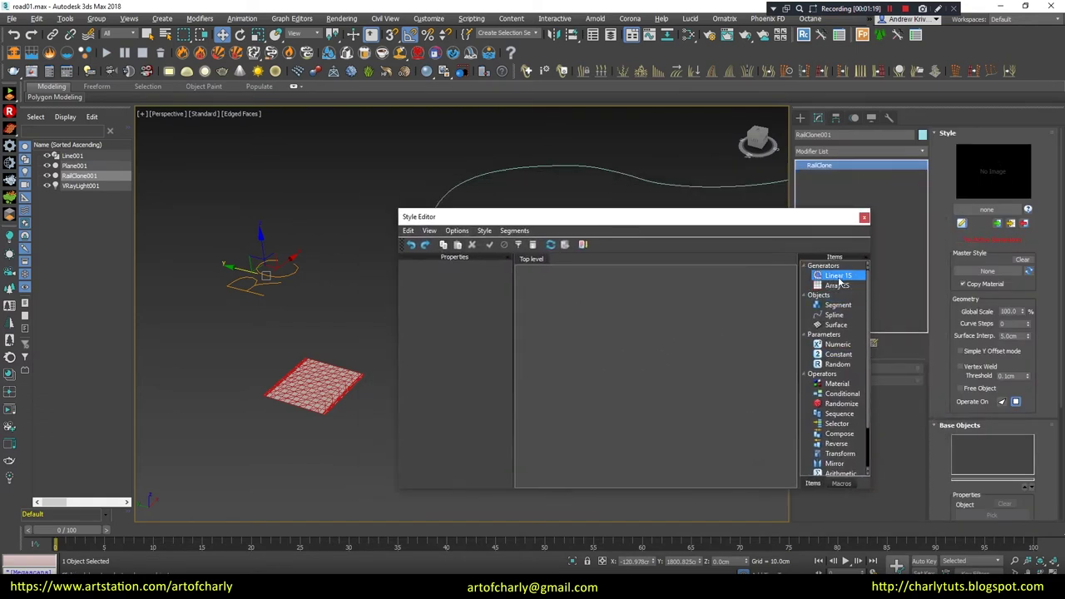
pyautogui.moveTo(837, 278); pyautogui.dragTo(703, 324)
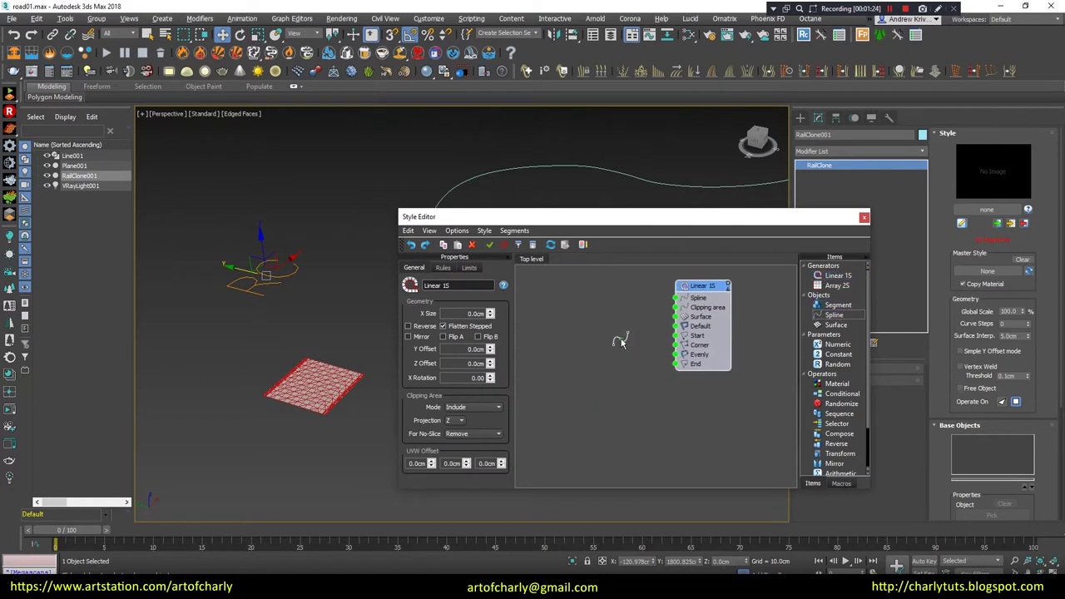
pyautogui.moveTo(834, 314); pyautogui.dragTo(562, 308)
pyautogui.moveTo(837, 304); pyautogui.dragTo(574, 335)
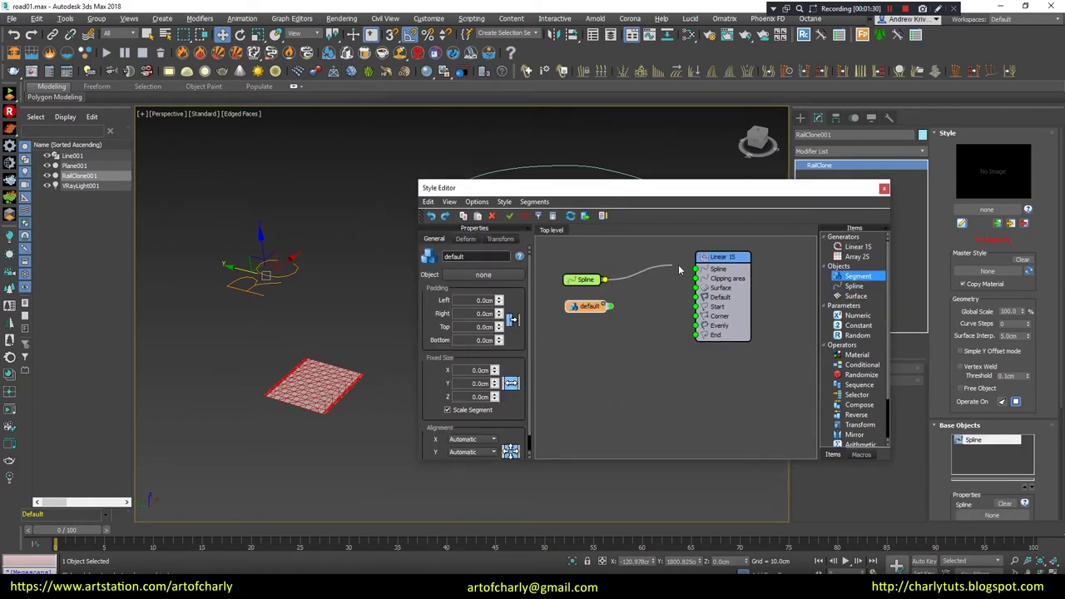
pyautogui.moveTo(679, 269); pyautogui.dragTo(696, 268)
pyautogui.moveTo(612, 307)
pyautogui.mouseDown()
pyautogui.moveTo(696, 297)
pyautogui.moveTo(634, 314)
pyautogui.mouseUp()
pyautogui.moveTo(587, 281); pyautogui.dragTo(630, 285)
pyautogui.moveTo(532, 188); pyautogui.dragTo(707, 183)
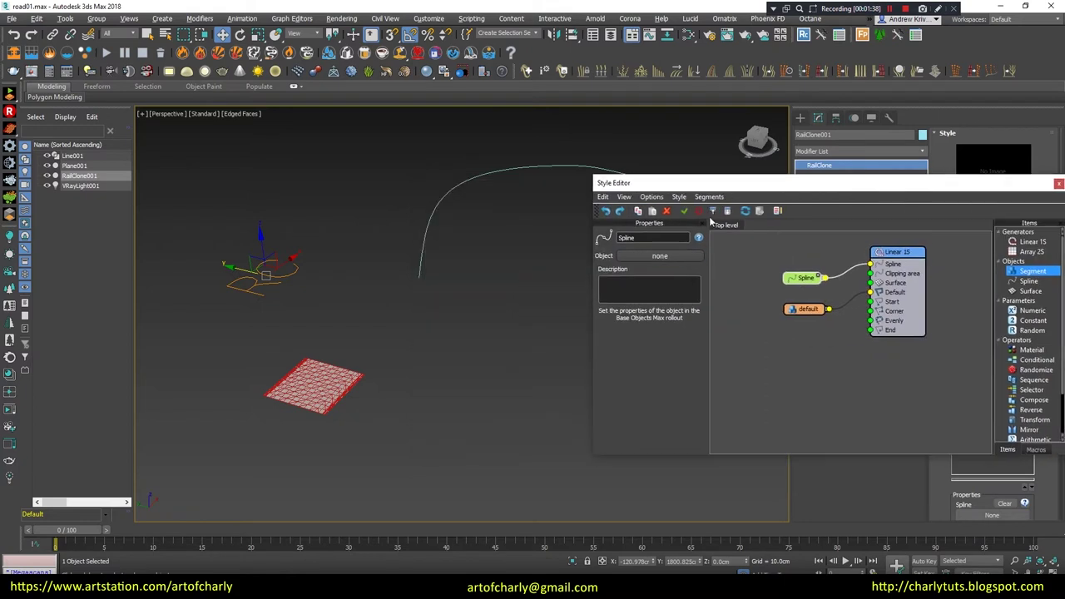
# Use Line001 as the road path and the tessellated plane as the default segment
pyautogui.click(678, 257)
pyautogui.click(422, 247)
pyautogui.click(722, 311)
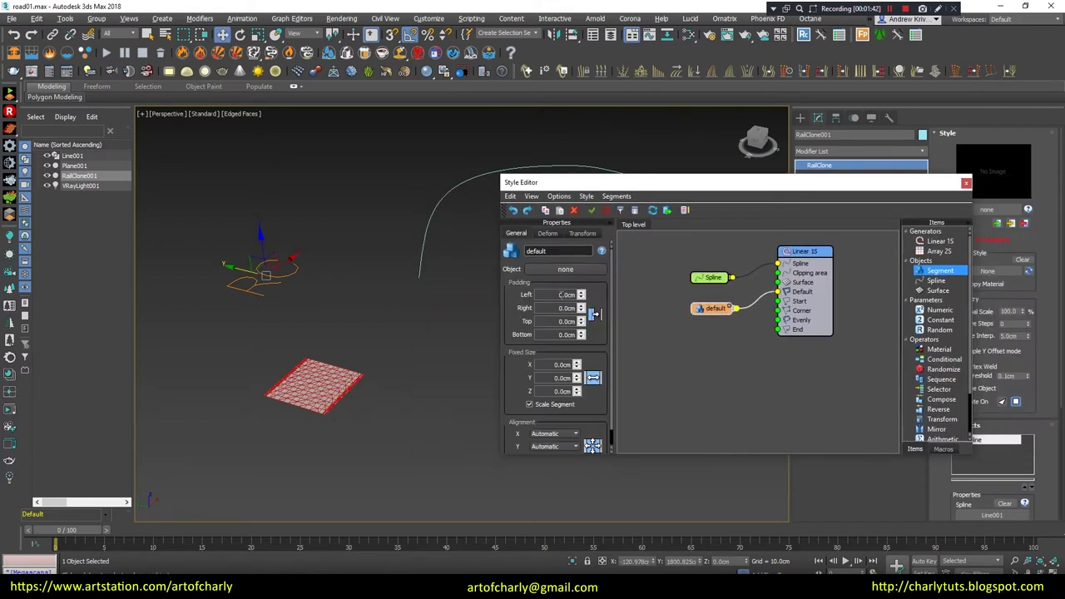
pyautogui.click(566, 269)
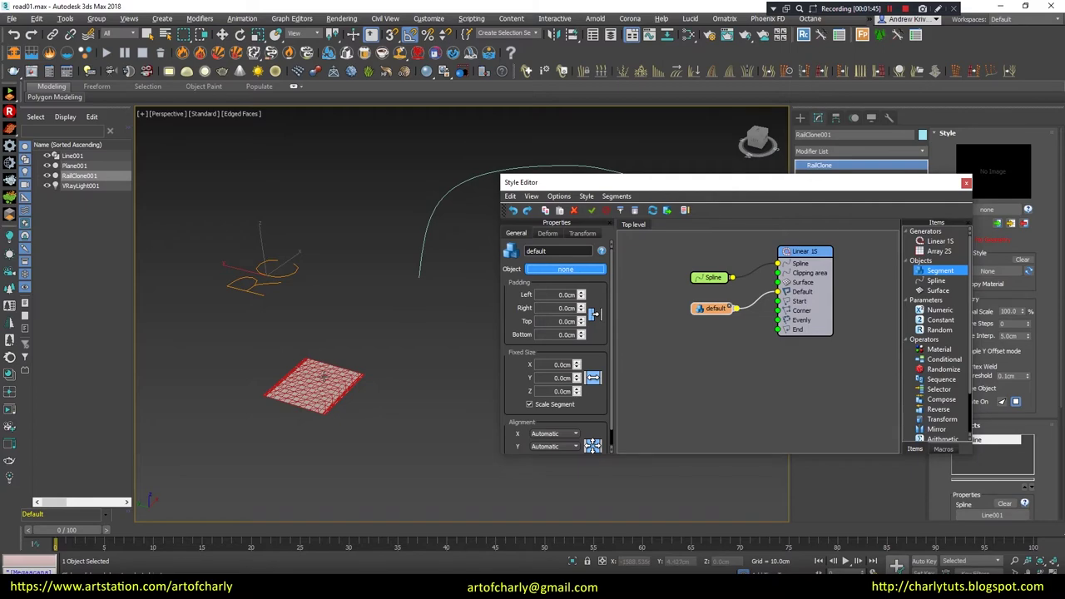
pyautogui.click(419, 275)
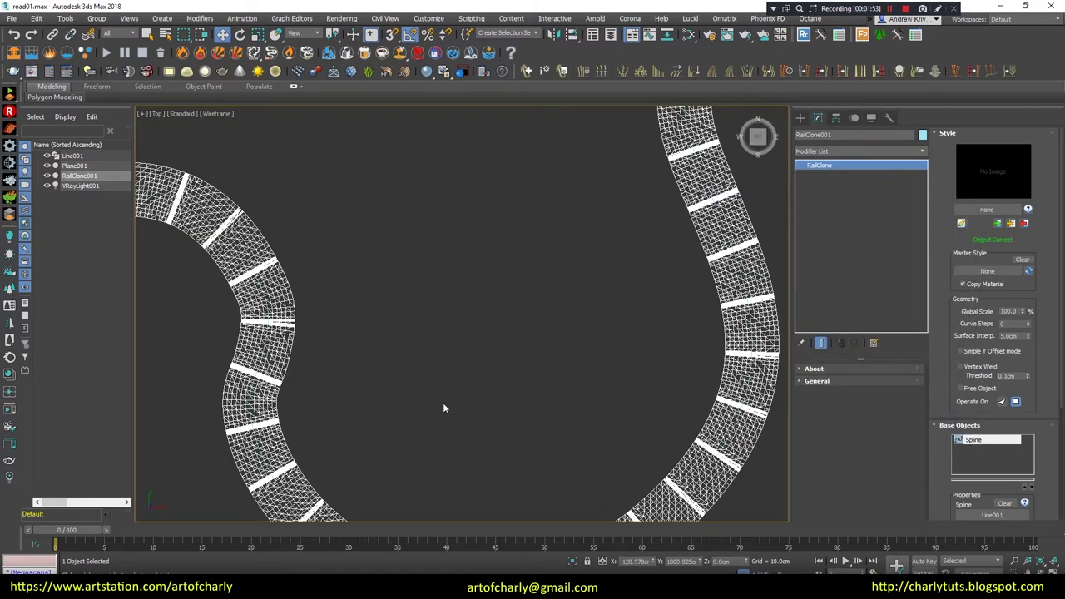
pyautogui.scroll(3, 444, 407)
pyautogui.moveTo(488, 353); pyautogui.dragTo(433, 283, button='middle')
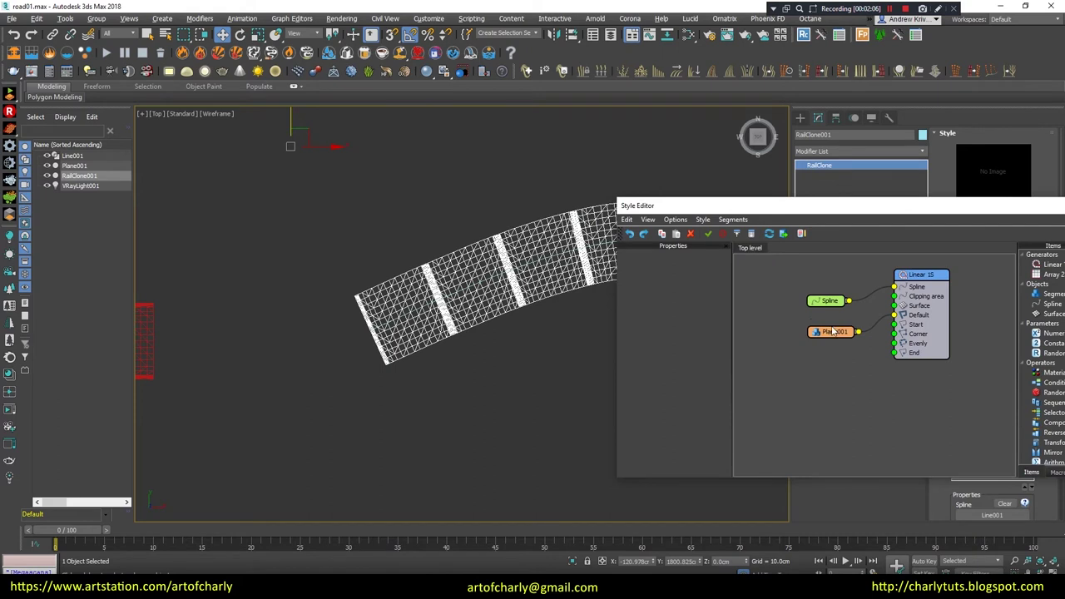
# Enable random rotation on the Plane001 segment with a Z value of 90
pyautogui.click(833, 331)
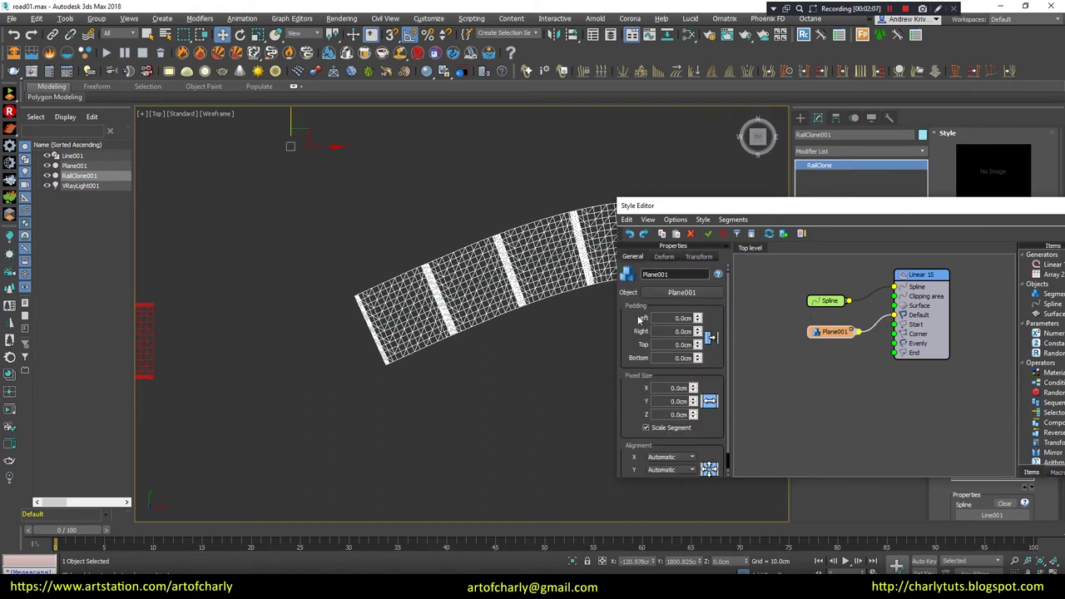
pyautogui.click(687, 260)
pyautogui.scroll(-2, 674, 367)
pyautogui.scroll(-2, 674, 366)
pyautogui.doubleClick(656, 379)
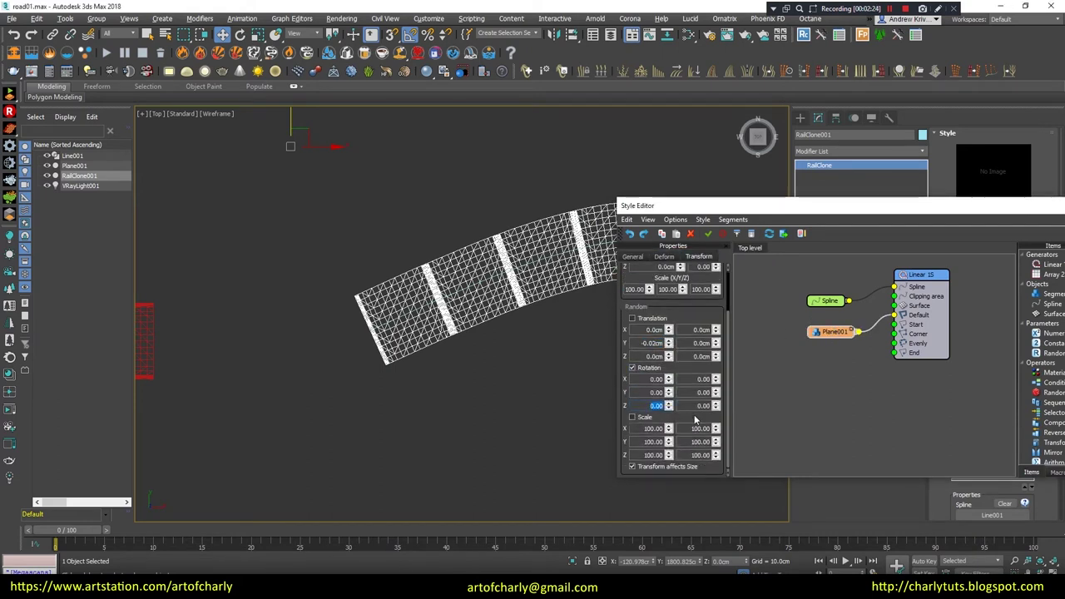
pyautogui.press('Tab')
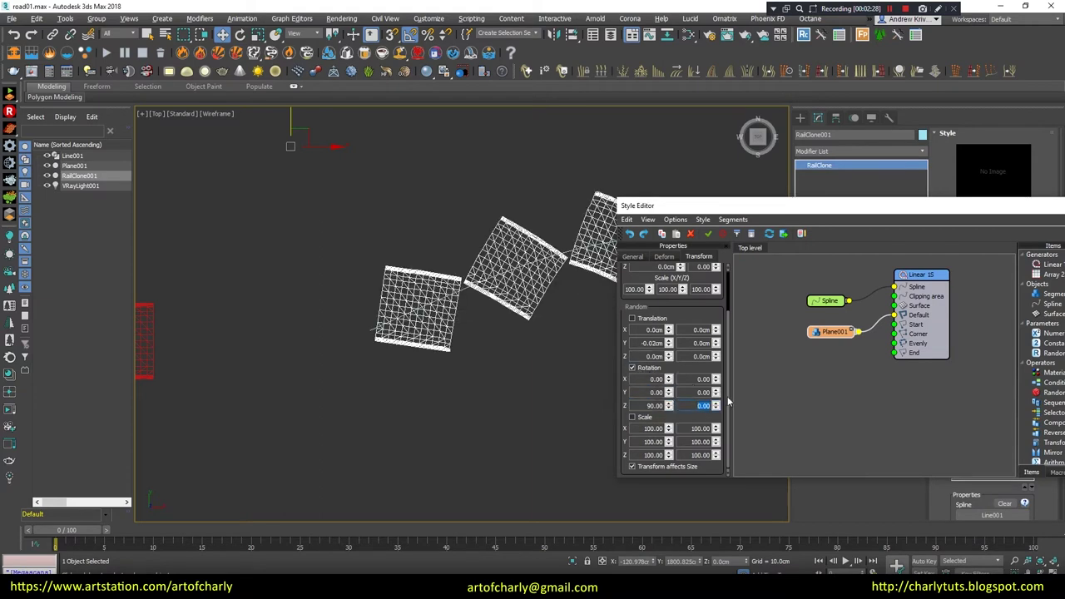
pyautogui.write('90')
pyautogui.press('Return')
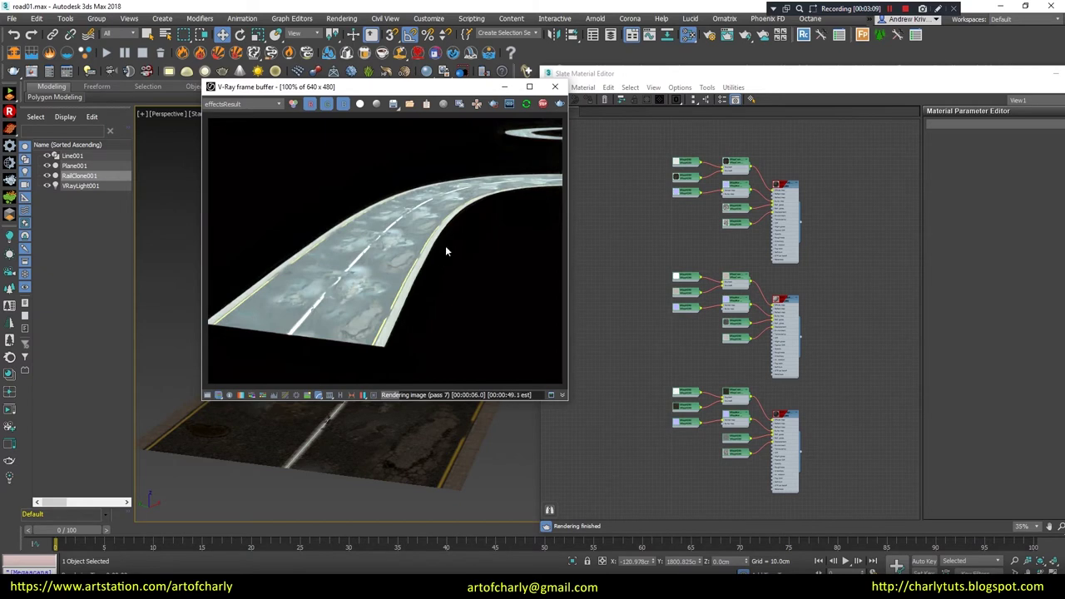
# Switch the frame buffer to the plain RGB color channel
pyautogui.click(250, 104)
pyautogui.click(224, 112)
pyautogui.scroll(2, 378, 289)
pyautogui.scroll(-1, 377, 289)
pyautogui.scroll(-1, 405, 309)
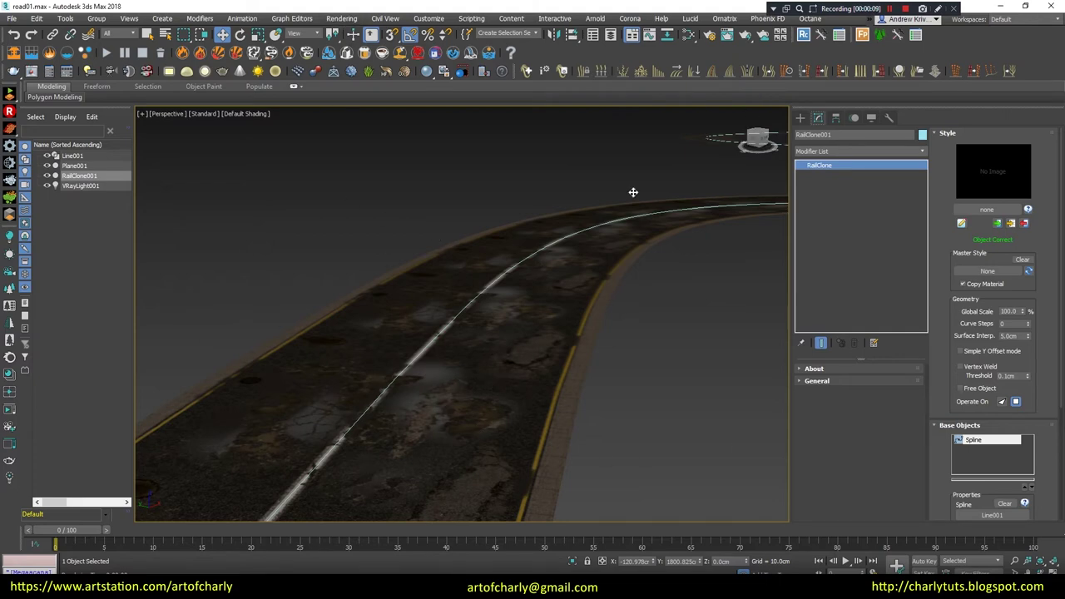
# Open the Slate Material Editor and show edged faces over the road02 road
pyautogui.click(684, 35)
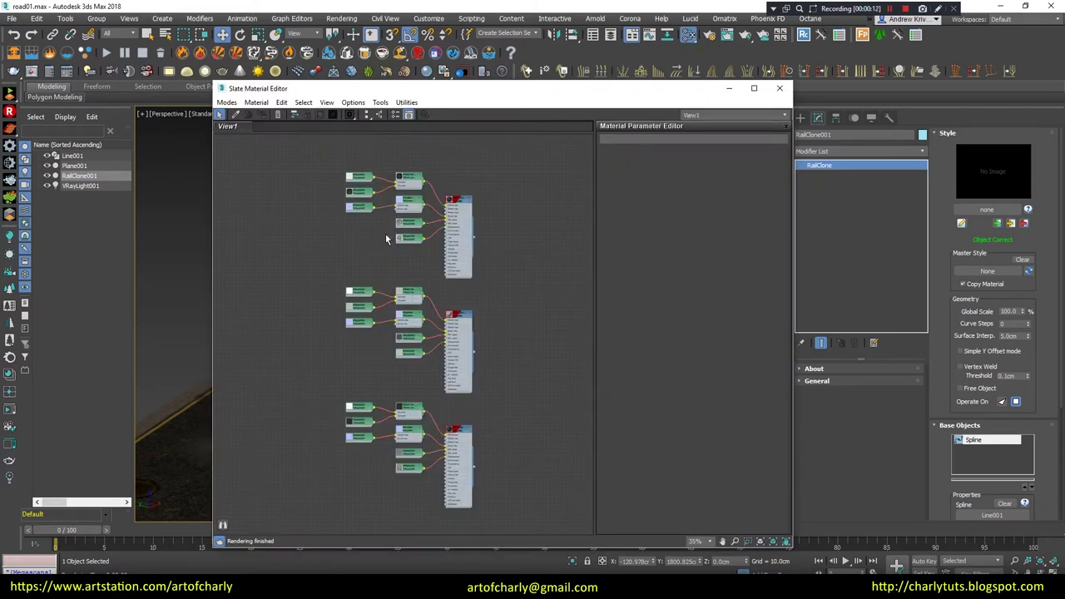
pyautogui.scroll(3, 390, 319)
pyautogui.scroll(2, 383, 325)
pyautogui.scroll(-4, 379, 328)
pyautogui.scroll(5, 377, 330)
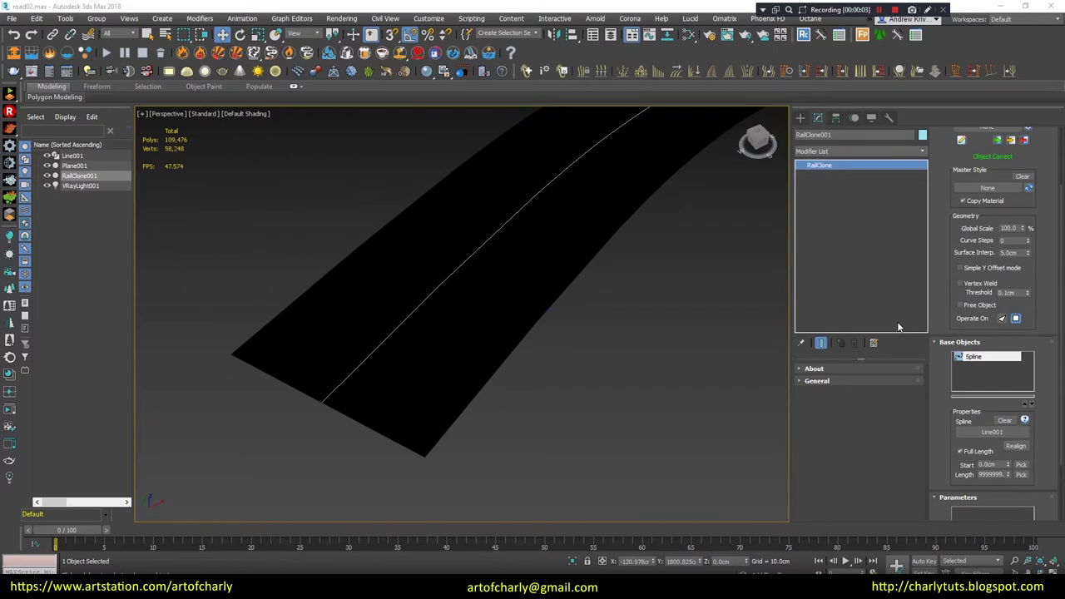
pyautogui.scroll(3, 959, 350)
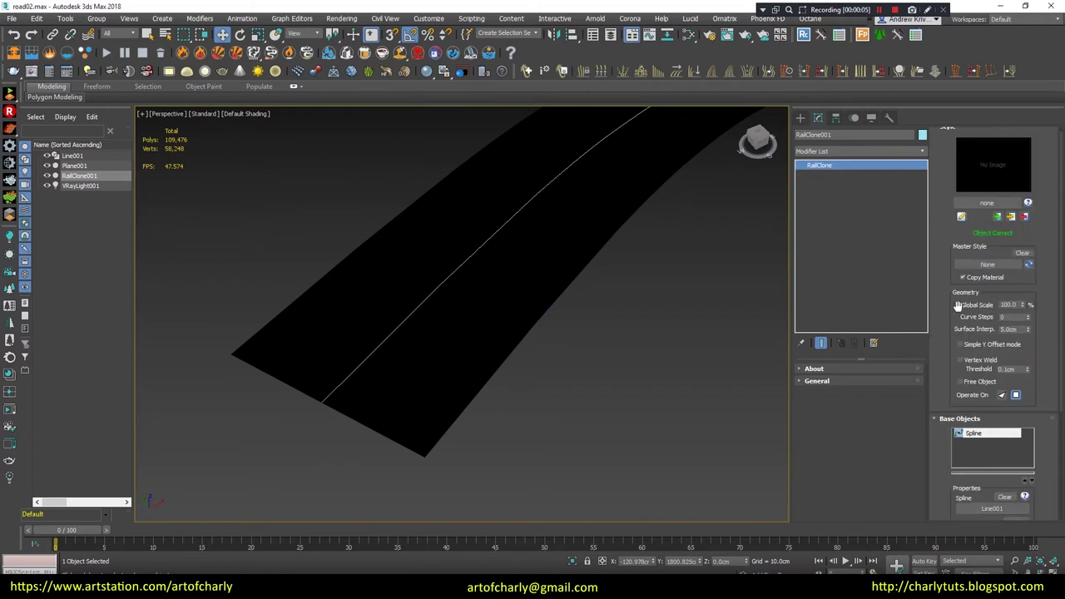
pyautogui.scroll(-5, 970, 267)
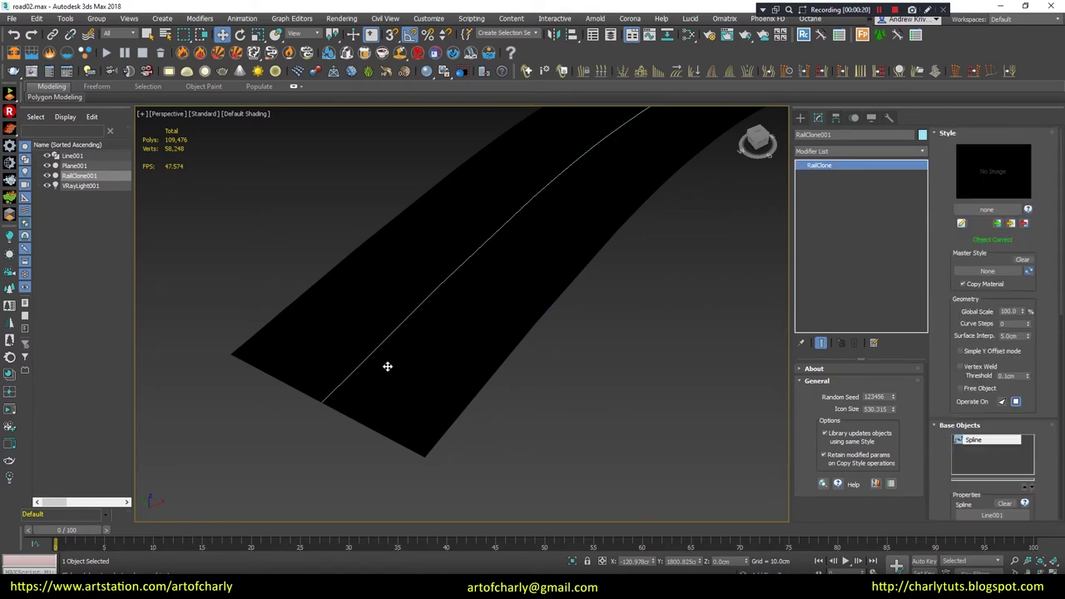
pyautogui.press('F4')
pyautogui.scroll(-3, 949, 333)
pyautogui.scroll(-3, 953, 325)
pyautogui.scroll(-3, 955, 321)
pyautogui.scroll(-5, 956, 322)
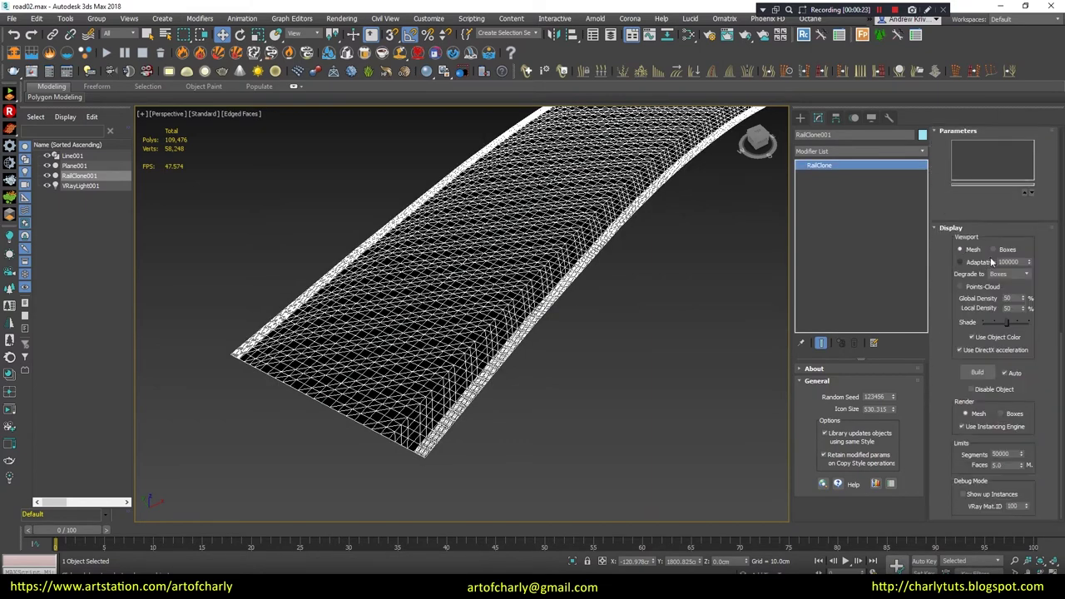
pyautogui.click(972, 262)
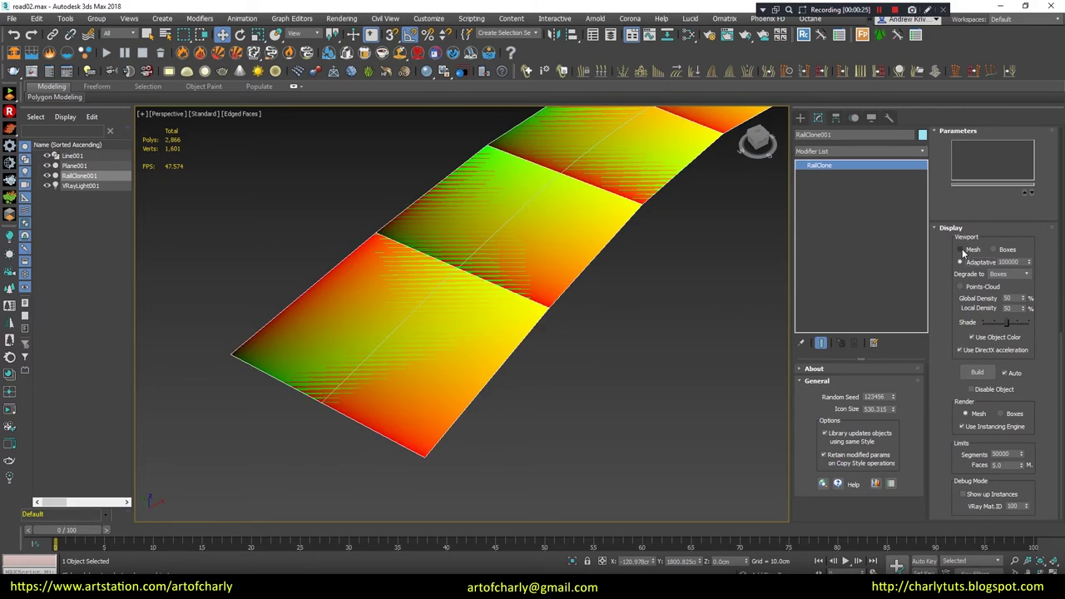
pyautogui.click(962, 249)
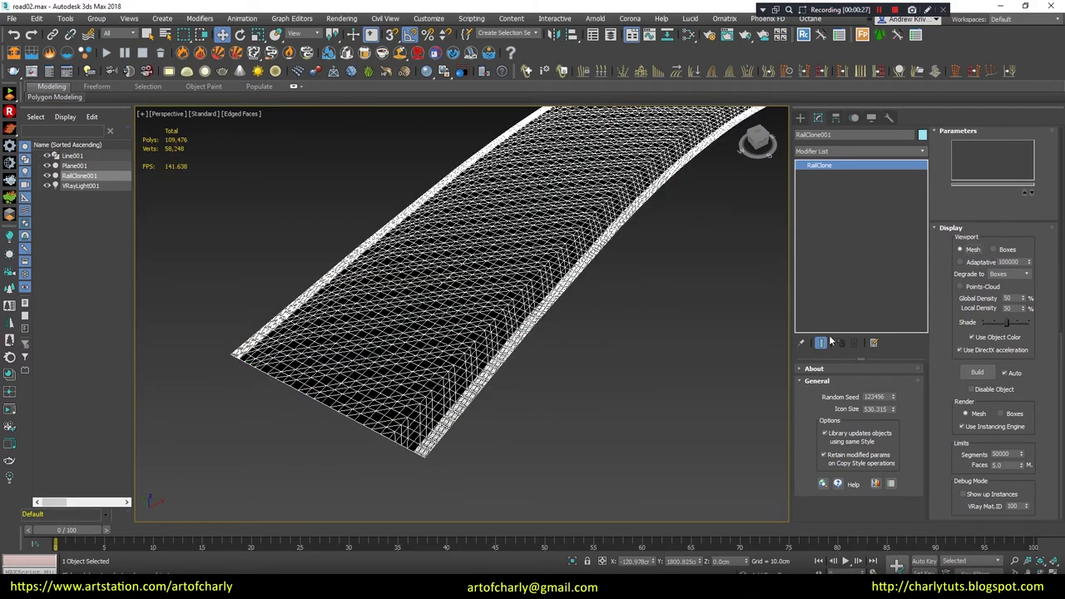
pyautogui.keyDown('alt'); pyautogui.moveTo(416, 372); pyautogui.dragTo(464, 344, button='middle'); pyautogui.keyUp('alt')
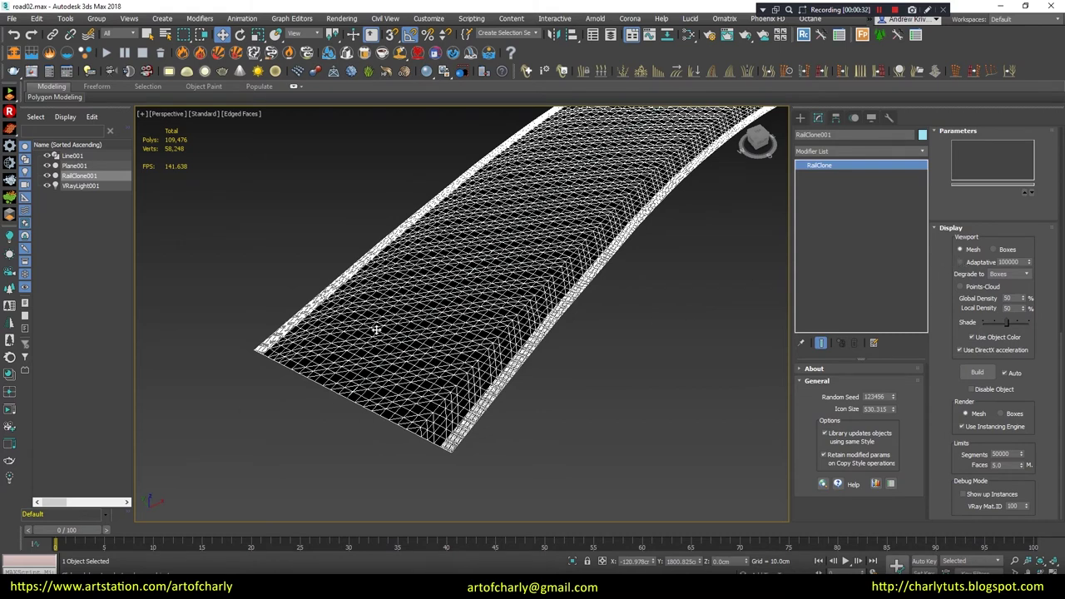
pyautogui.scroll(-8, 376, 331)
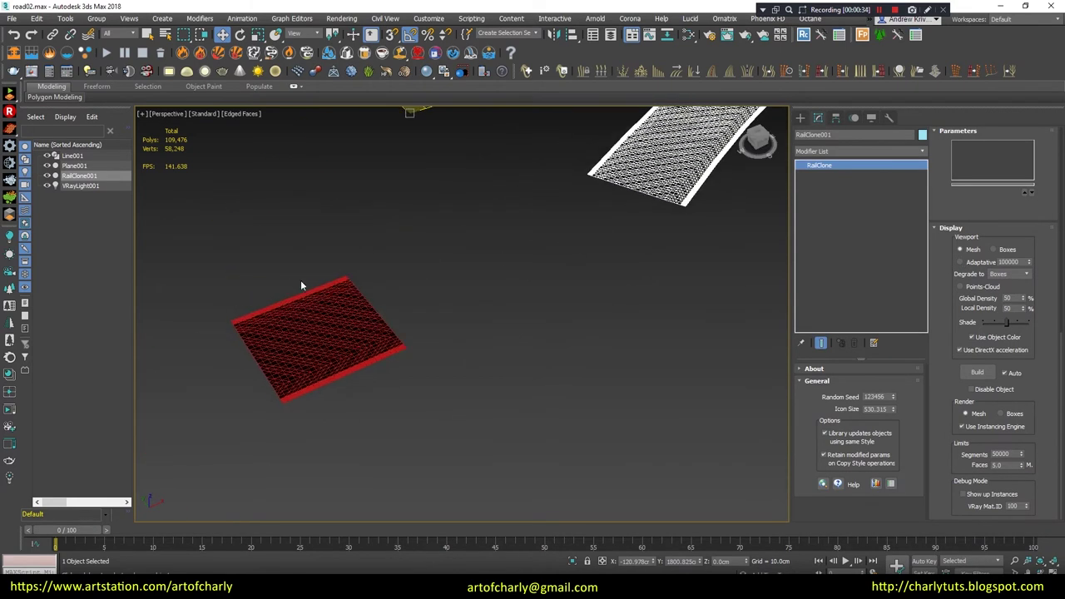
pyautogui.scroll(5, 356, 325)
pyautogui.scroll(5, 312, 377)
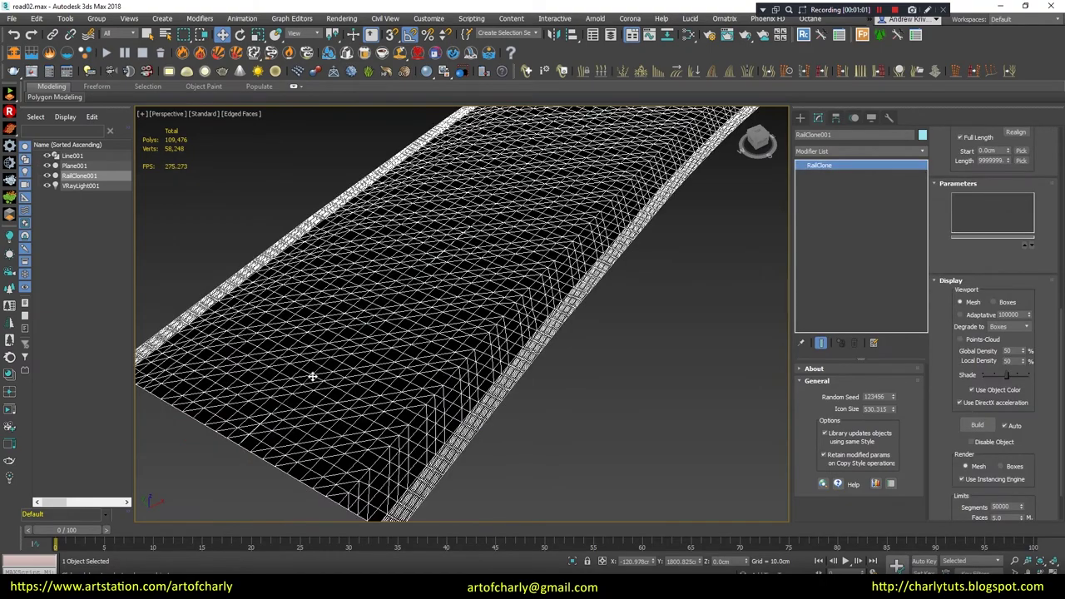
pyautogui.moveTo(414, 319)
pyautogui.mouseDown(button='middle')
pyautogui.moveTo(511, 257)
pyautogui.moveTo(428, 313)
pyautogui.mouseUp(button='middle')
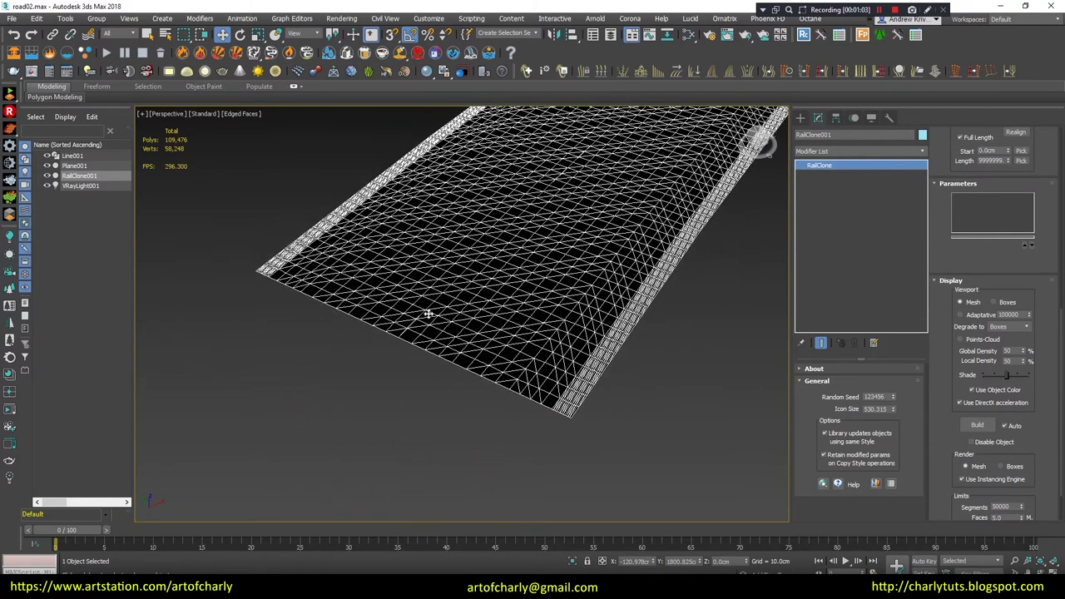
pyautogui.moveTo(538, 307); pyautogui.dragTo(410, 401, button='middle')
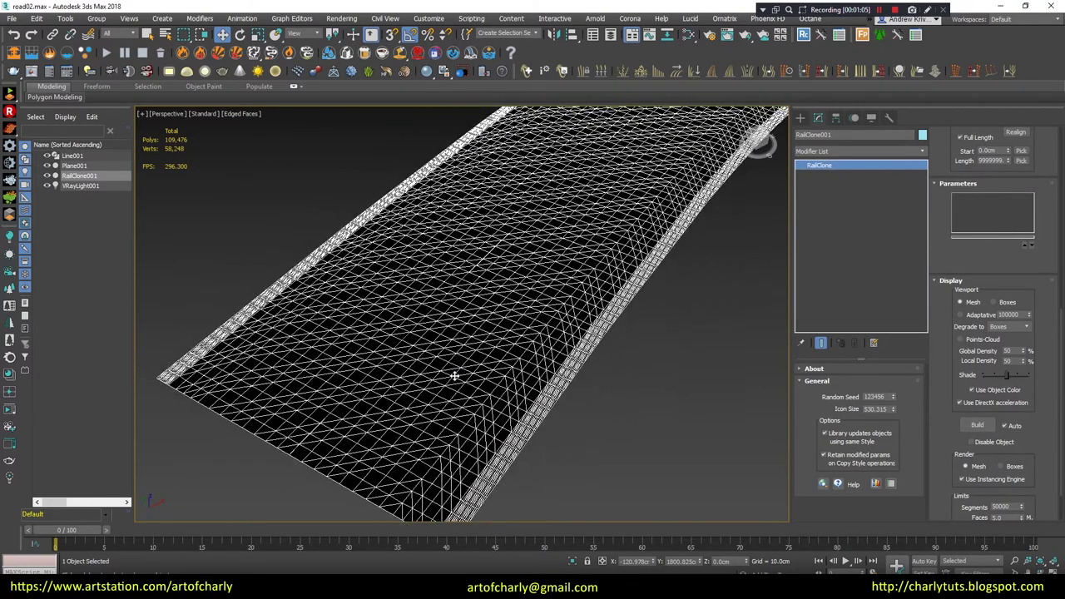
pyautogui.moveTo(486, 338)
pyautogui.mouseDown(button='middle')
pyautogui.moveTo(502, 288)
pyautogui.moveTo(478, 290)
pyautogui.moveTo(452, 335)
pyautogui.mouseUp(button='middle')
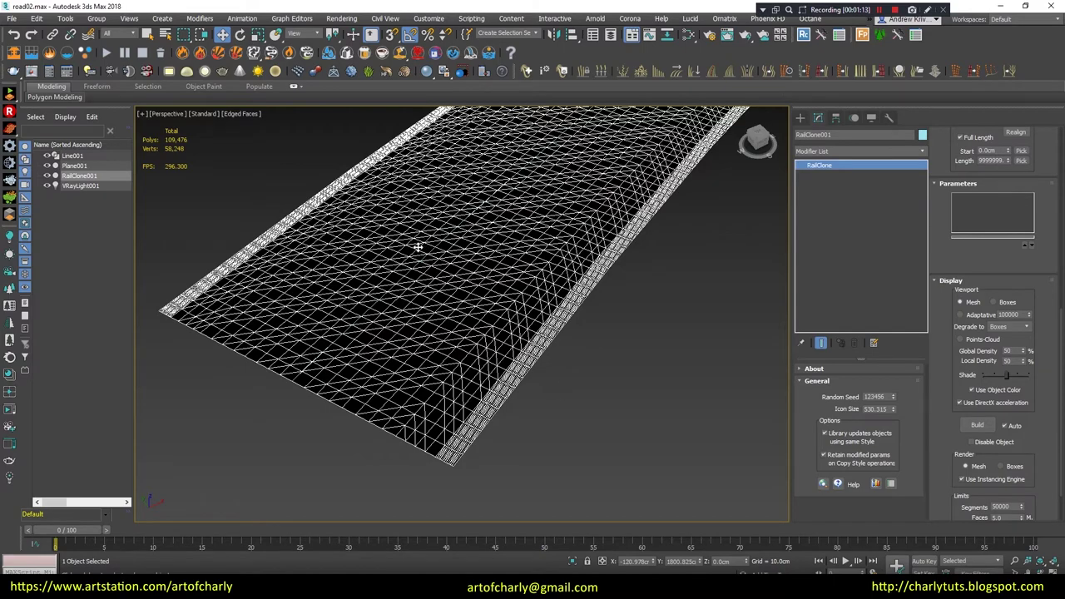
pyautogui.moveTo(339, 348); pyautogui.dragTo(547, 178, button='middle')
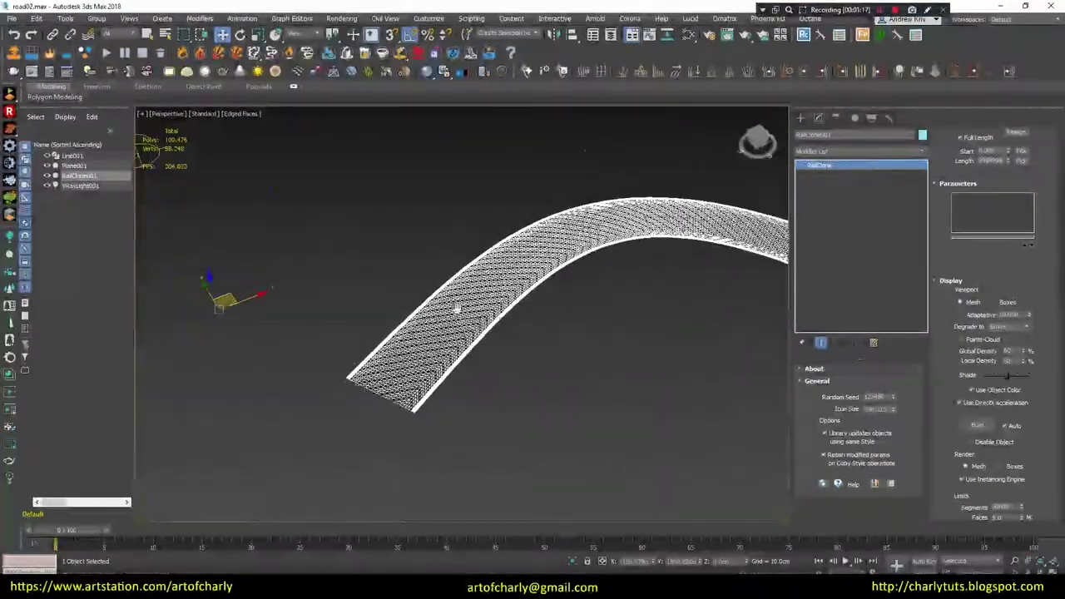
pyautogui.keyDown('alt'); pyautogui.moveTo(457, 305); pyautogui.dragTo(487, 274, button='middle'); pyautogui.keyUp('alt')
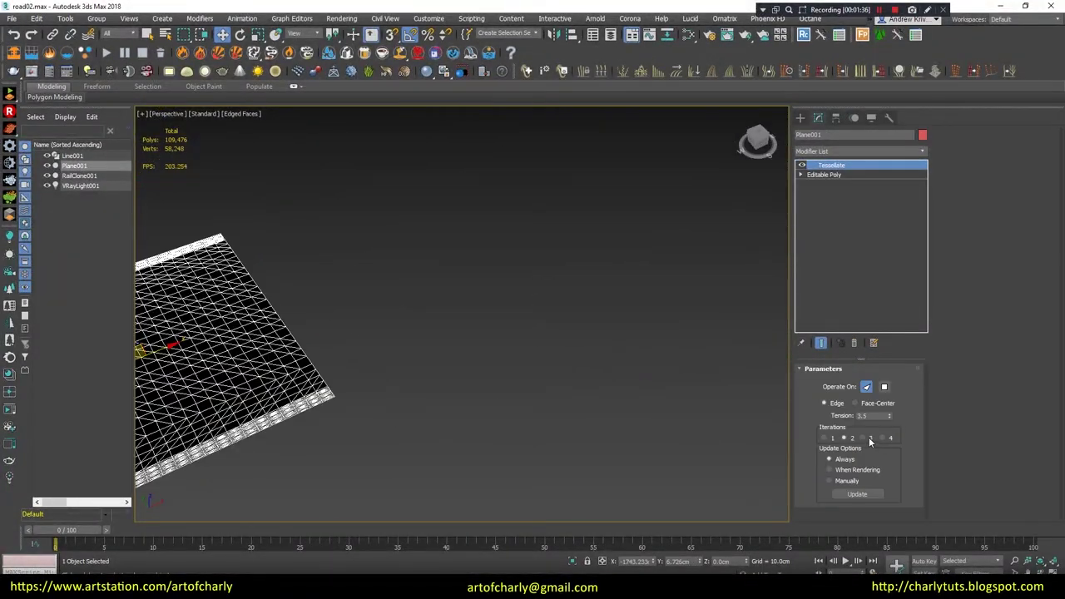
pyautogui.moveTo(691, 440)
pyautogui.mouseDown(button='middle')
pyautogui.moveTo(412, 355)
pyautogui.moveTo(308, 414)
pyautogui.mouseUp(button='middle')
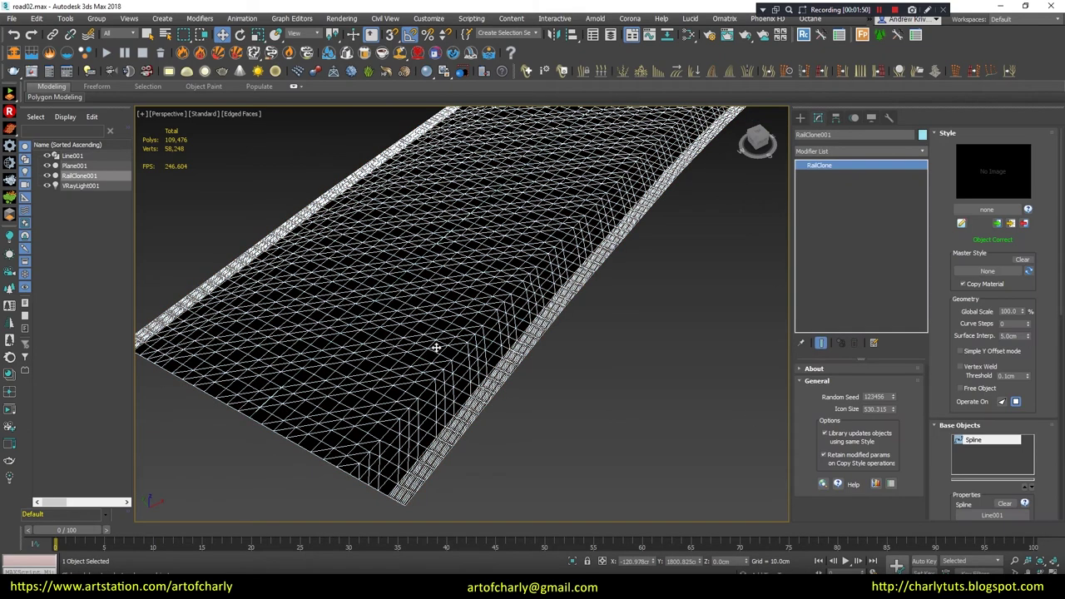
pyautogui.click(921, 155)
# Add a second VertexPaint modifier to the road and set the top one to map channel 4
pyautogui.click(922, 151)
pyautogui.moveTo(923, 171); pyautogui.dragTo(930, 489)
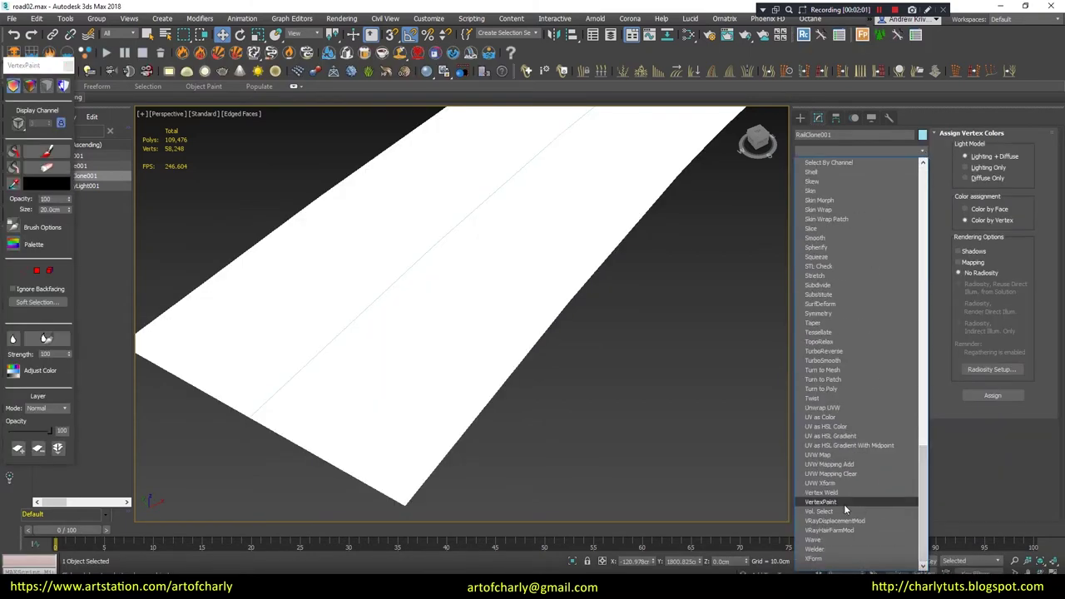
pyautogui.press('Return')
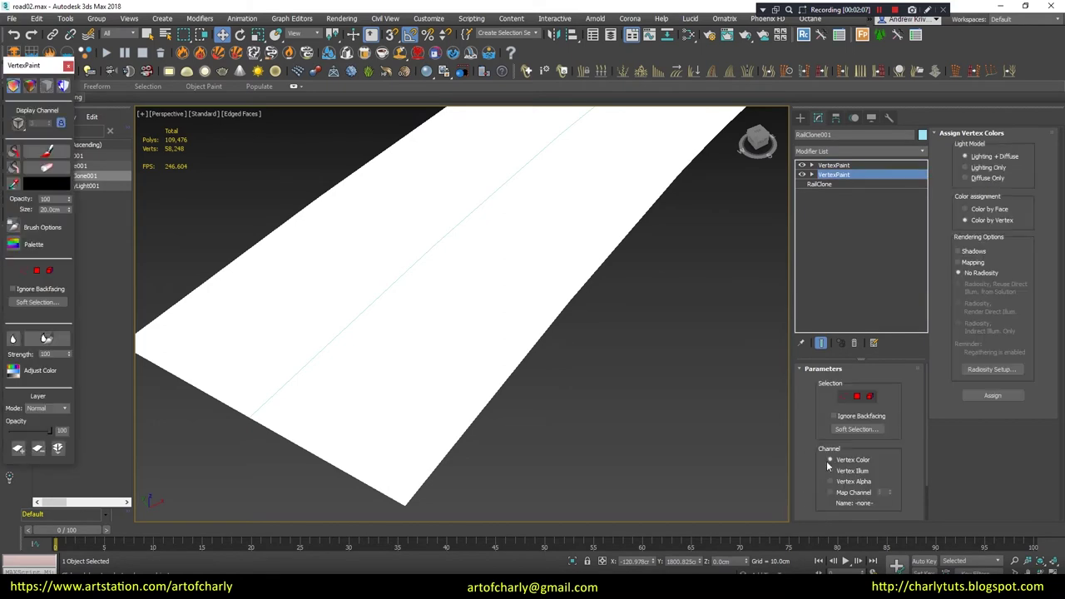
pyautogui.click(833, 165)
pyautogui.click(889, 490)
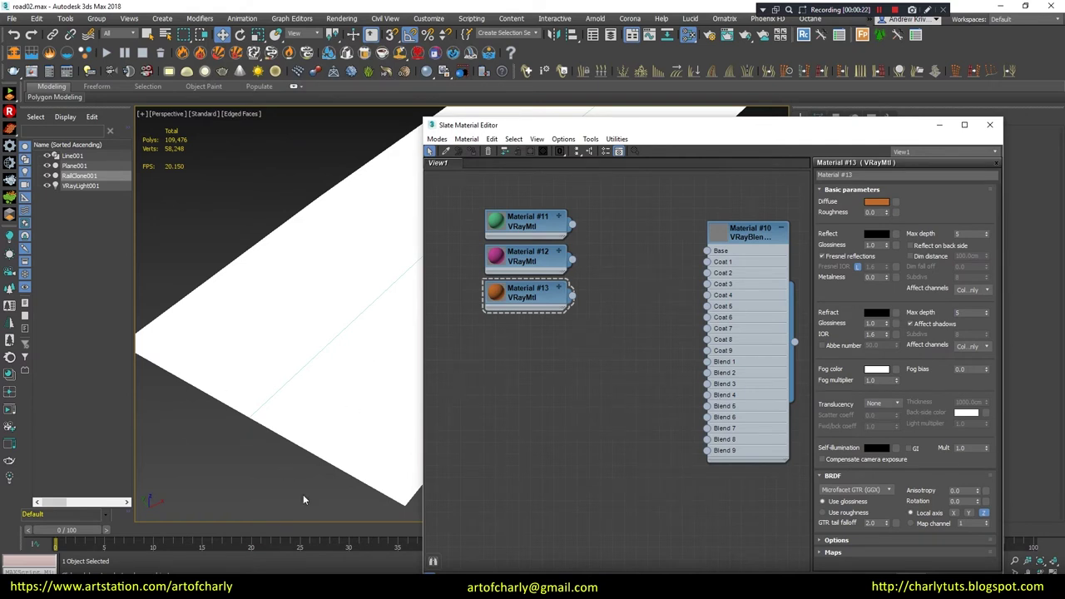
pyautogui.click(759, 239)
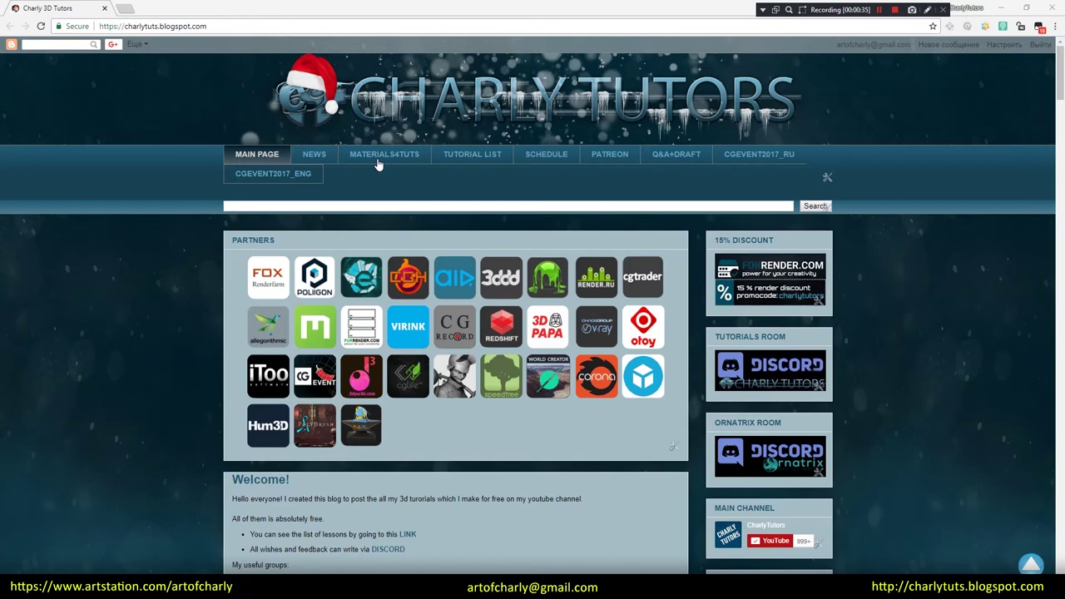
# Browse the blog's MATERIALS4TUTS page, then start adding a node in the Slate canvas
pyautogui.click(377, 162)
pyautogui.scroll(-10, 283, 374)
pyautogui.scroll(-10, 276, 380)
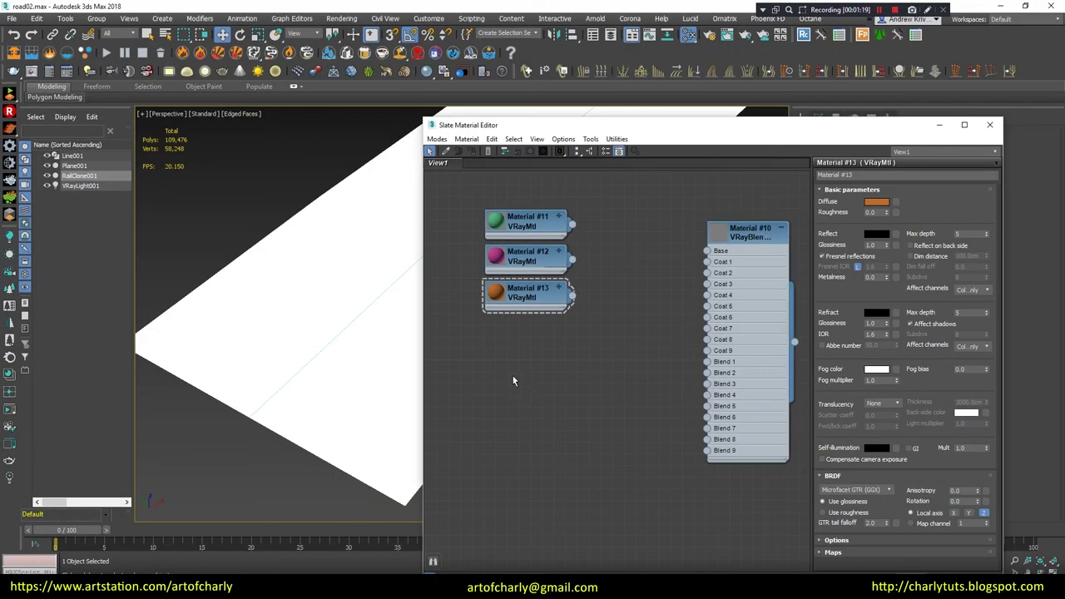
pyautogui.rightClick(514, 374)
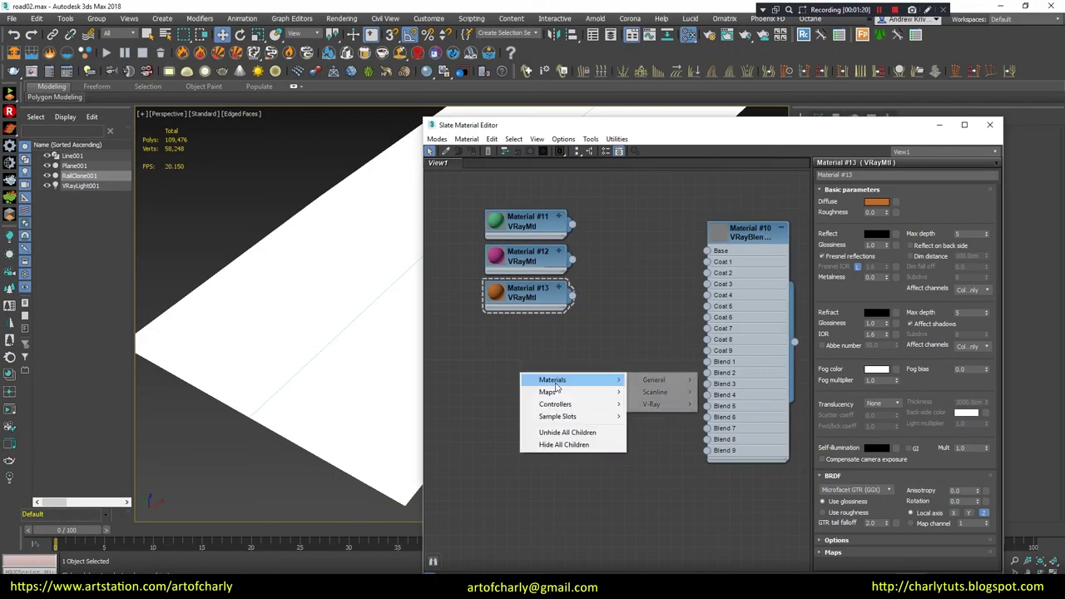
# Create VRayBlendMtl #14 with Material #11 as Base and Material #12 as Coat 1
pyautogui.click(750, 172)
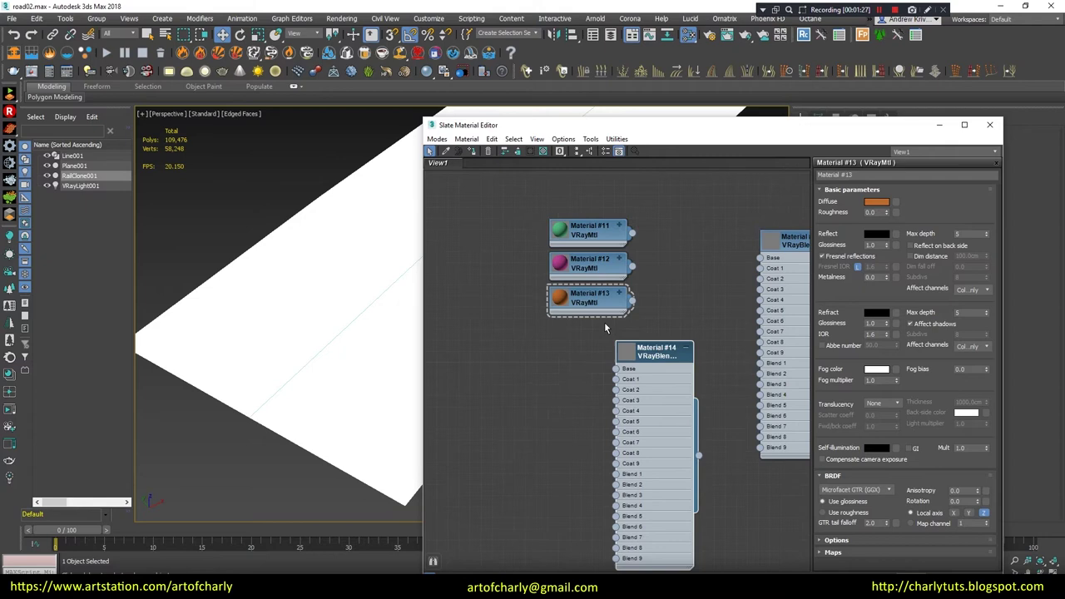
pyautogui.moveTo(571, 276); pyautogui.dragTo(472, 287)
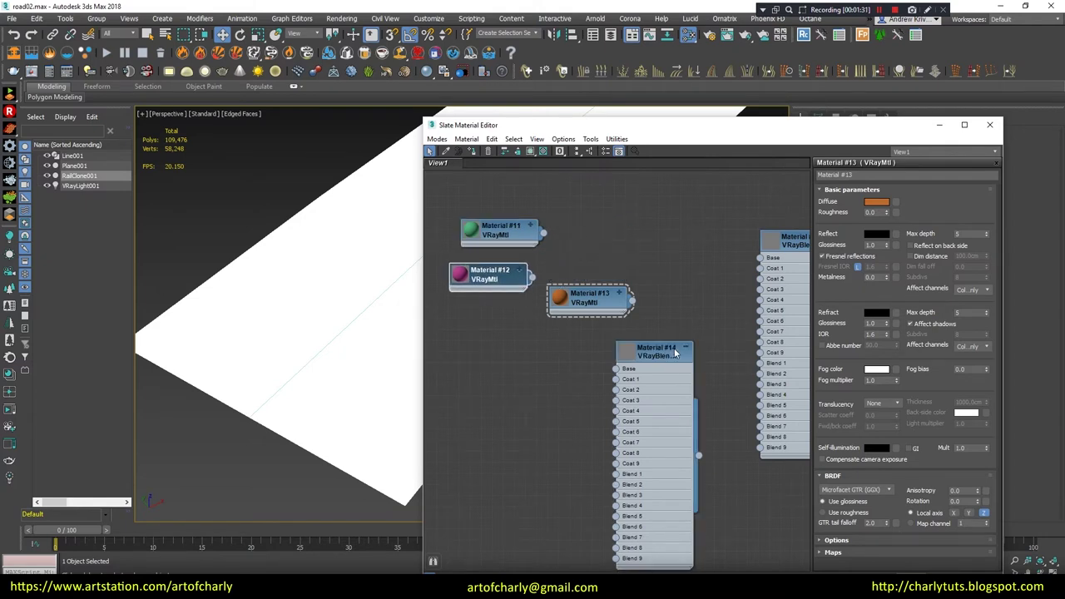
pyautogui.moveTo(566, 323); pyautogui.dragTo(686, 316)
pyautogui.click(699, 332)
pyautogui.moveTo(610, 402); pyautogui.dragTo(691, 320)
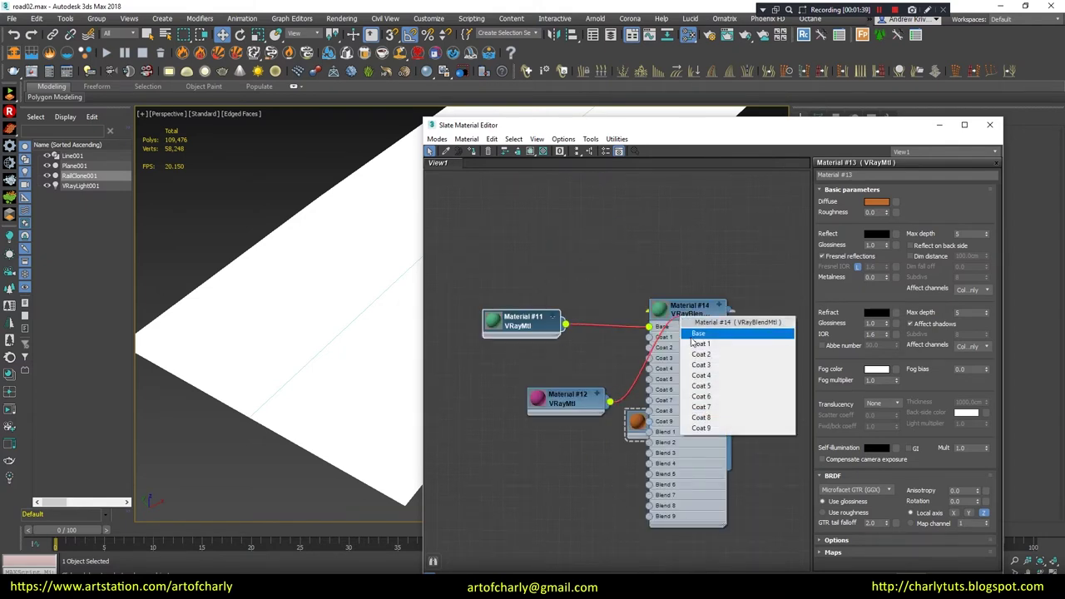
pyautogui.click(692, 342)
# Wire Material #14 into Material #10's Base and Material #13 into its Coat 1
pyautogui.moveTo(575, 400); pyautogui.dragTo(541, 363)
pyautogui.moveTo(673, 464); pyautogui.dragTo(605, 404, button='middle')
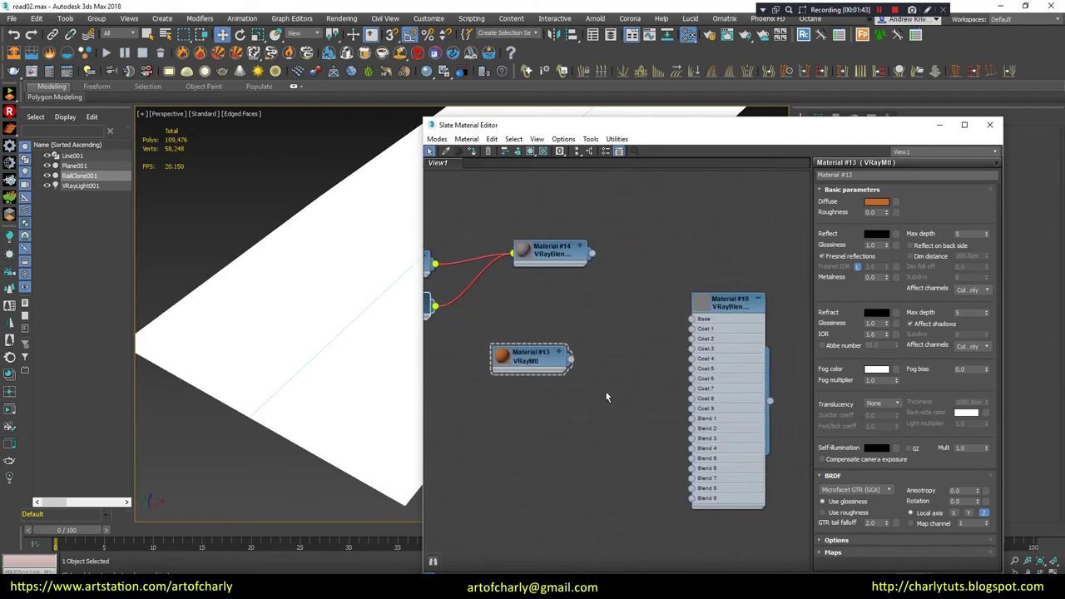
pyautogui.moveTo(591, 252); pyautogui.dragTo(693, 319)
pyautogui.moveTo(571, 358); pyautogui.dragTo(694, 329)
pyautogui.moveTo(582, 358); pyautogui.dragTo(612, 425, button='middle')
pyautogui.moveTo(575, 433)
pyautogui.mouseDown()
pyautogui.moveTo(597, 260)
pyautogui.moveTo(583, 278)
pyautogui.mouseUp()
pyautogui.click(610, 312)
pyautogui.moveTo(621, 364); pyautogui.dragTo(649, 318, button='middle')
# Add two Vertex Color maps, feeding Material #10's Blend 1 and Material #14's Blend 1
pyautogui.scroll(2, 562, 457)
pyautogui.moveTo(562, 457); pyautogui.dragTo(545, 392, button='middle')
pyautogui.rightClick(544, 392)
pyautogui.moveTo(678, 412)
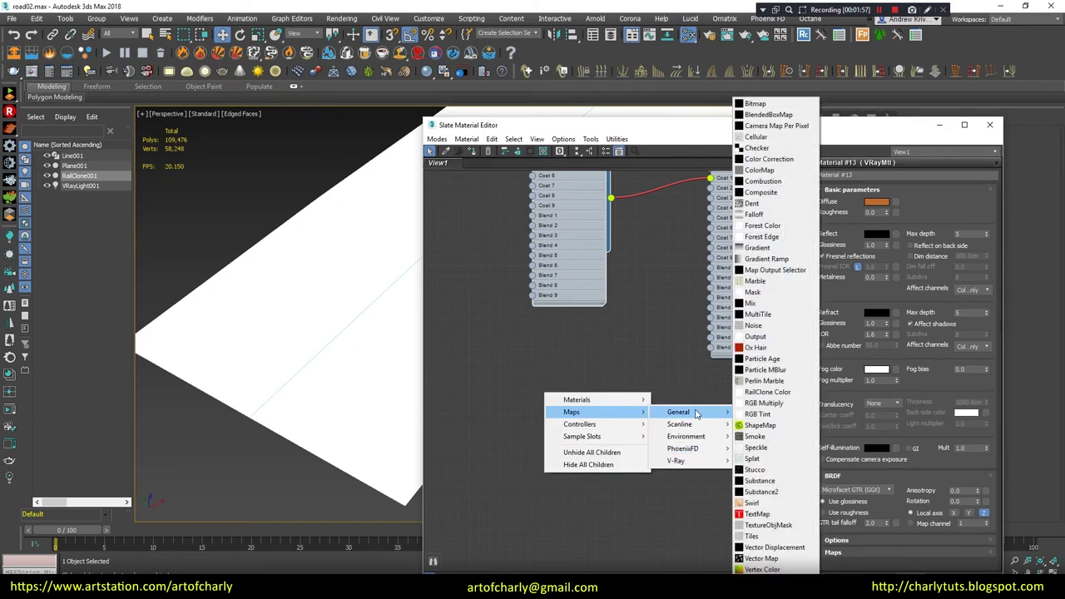
pyautogui.click(763, 569)
pyautogui.moveTo(580, 411); pyautogui.dragTo(570, 508, button='middle')
pyautogui.moveTo(580, 493); pyautogui.dragTo(701, 365)
pyautogui.moveTo(700, 364); pyautogui.dragTo(784, 360, button='middle')
pyautogui.moveTo(636, 541)
pyautogui.mouseDown()
pyautogui.moveTo(498, 304)
pyautogui.moveTo(606, 306)
pyautogui.mouseUp()
# Copy the blend as Material #15, filling Coat 2 and wiring Map #13 into Blend 2
pyautogui.scroll(-3, 523, 224)
pyautogui.scroll(2, 523, 225)
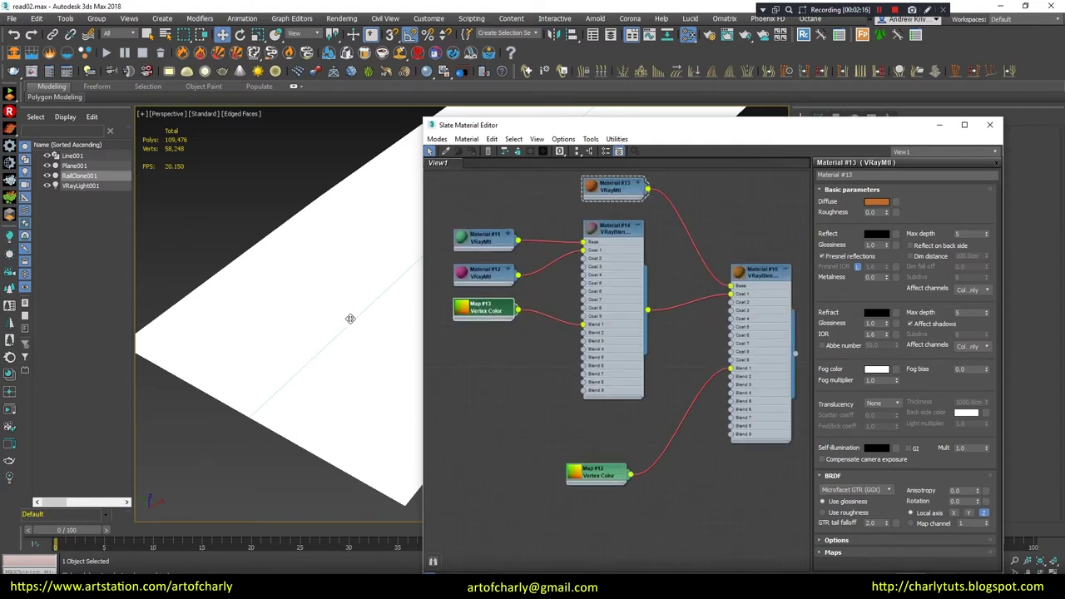
pyautogui.scroll(-2, 650, 413)
pyautogui.scroll(2, 650, 413)
pyautogui.keyDown('shift'); pyautogui.moveTo(708, 271); pyautogui.dragTo(707, 450); pyautogui.keyUp('shift')
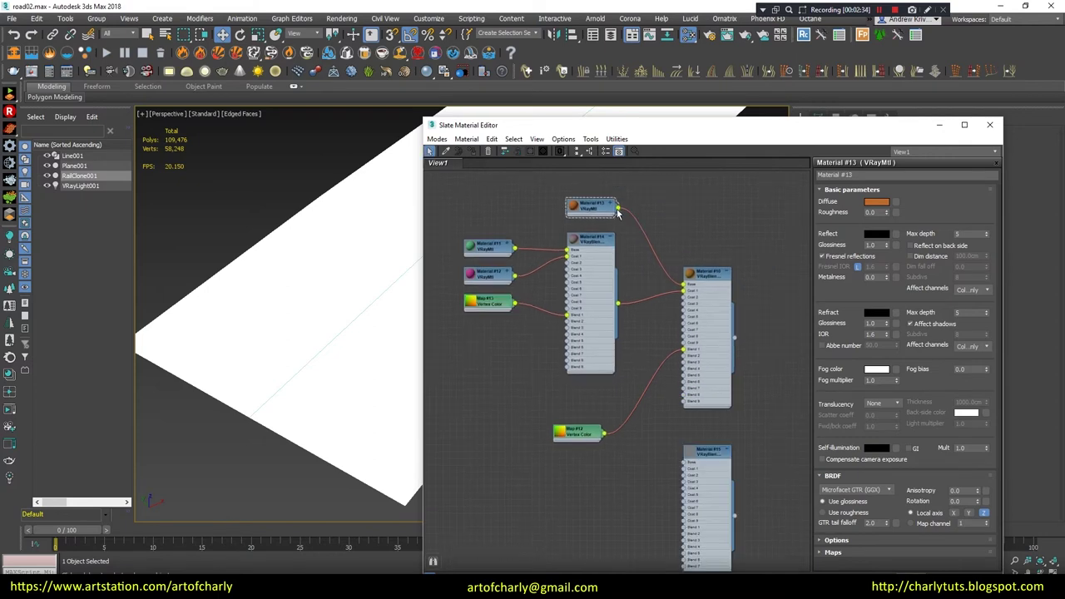
pyautogui.moveTo(661, 460); pyautogui.dragTo(650, 464)
pyautogui.click(704, 385)
pyautogui.scroll(1, 633, 450)
pyautogui.moveTo(603, 522); pyautogui.dragTo(590, 403, button='middle')
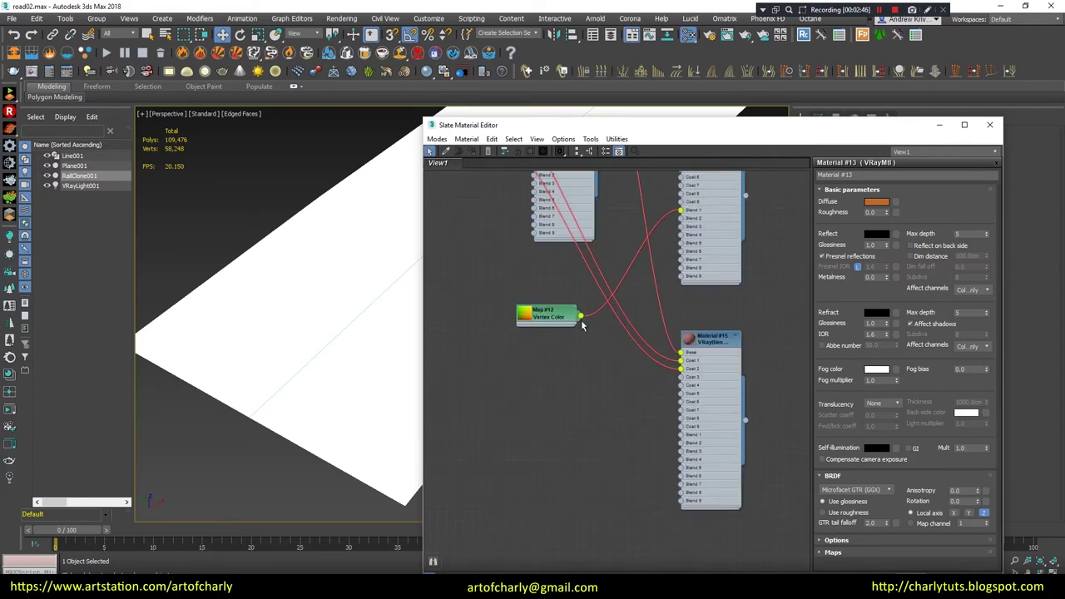
pyautogui.scroll(-2, 591, 404)
pyautogui.moveTo(507, 393); pyautogui.dragTo(518, 340, button='middle')
pyautogui.scroll(2, 505, 283)
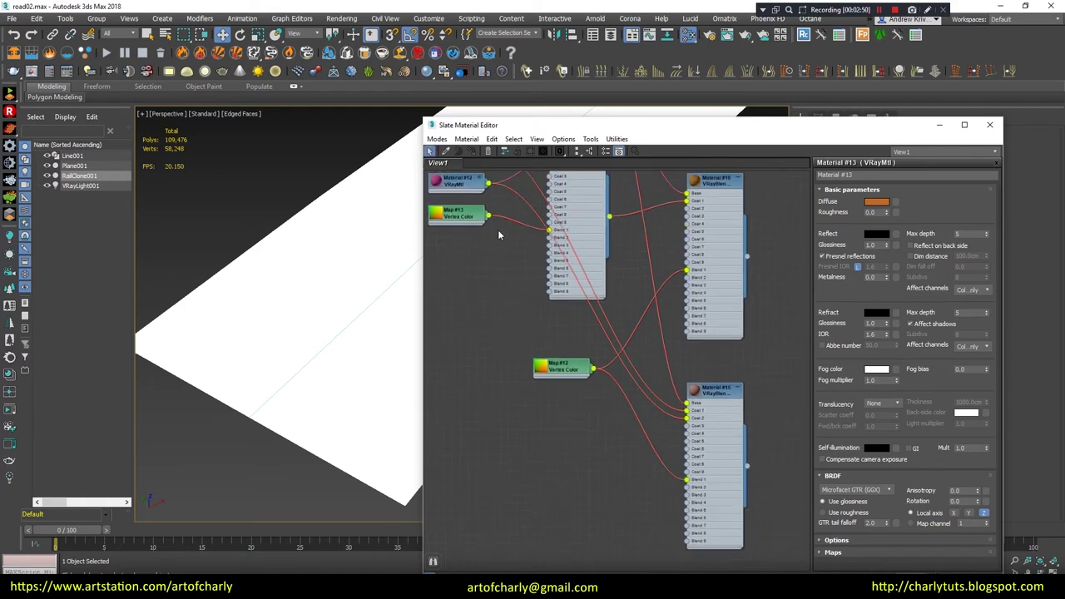
pyautogui.moveTo(489, 218); pyautogui.dragTo(688, 491)
# Apply Material #15 to the road and paint a black vertex patch on it
pyautogui.rightClick(706, 389)
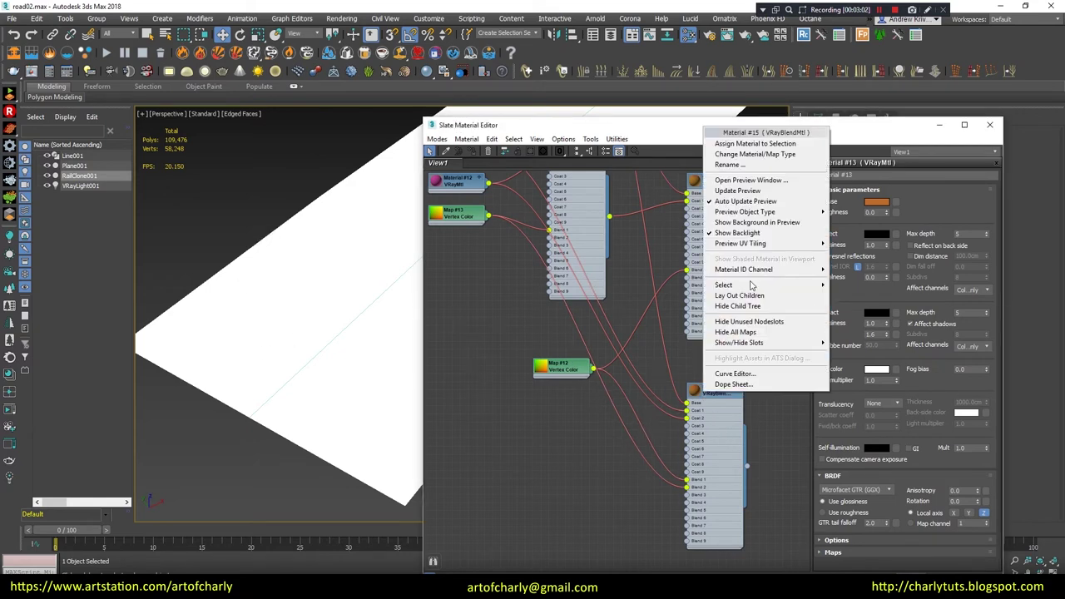
pyautogui.click(732, 145)
pyautogui.doubleClick(560, 367)
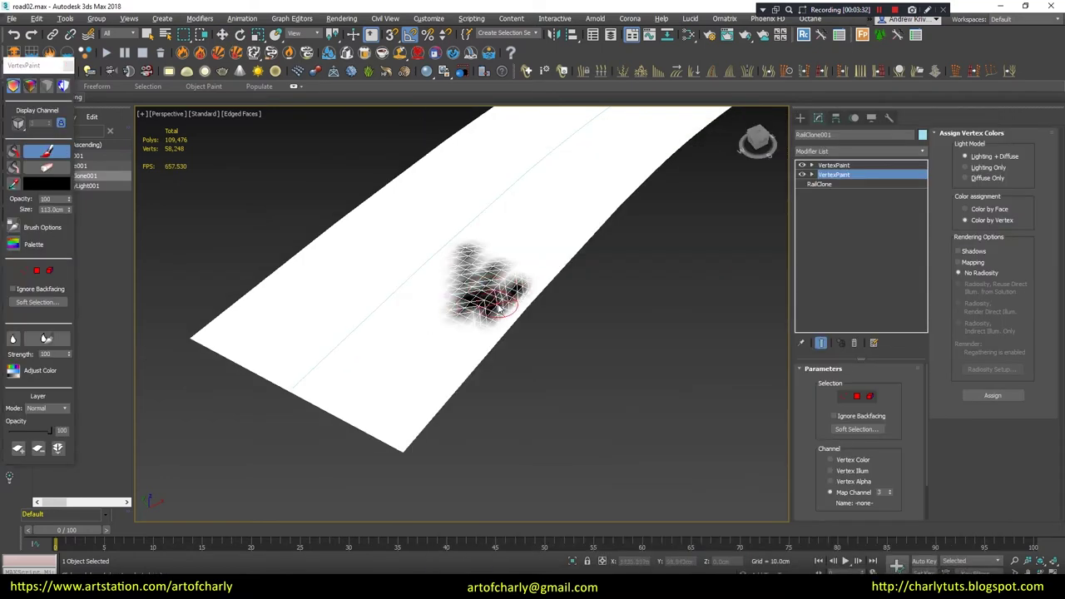
pyautogui.moveTo(499, 307); pyautogui.dragTo(479, 321)
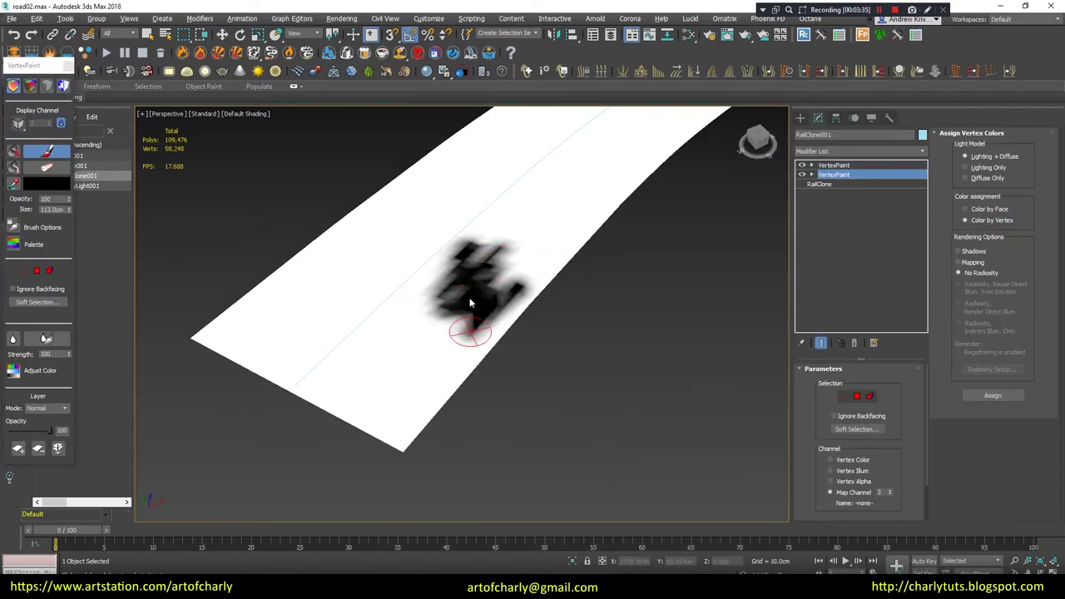
# Render the road in V-Ray twice with the top VertexPaint modifier selected
pyautogui.scroll(-3, 580, 293)
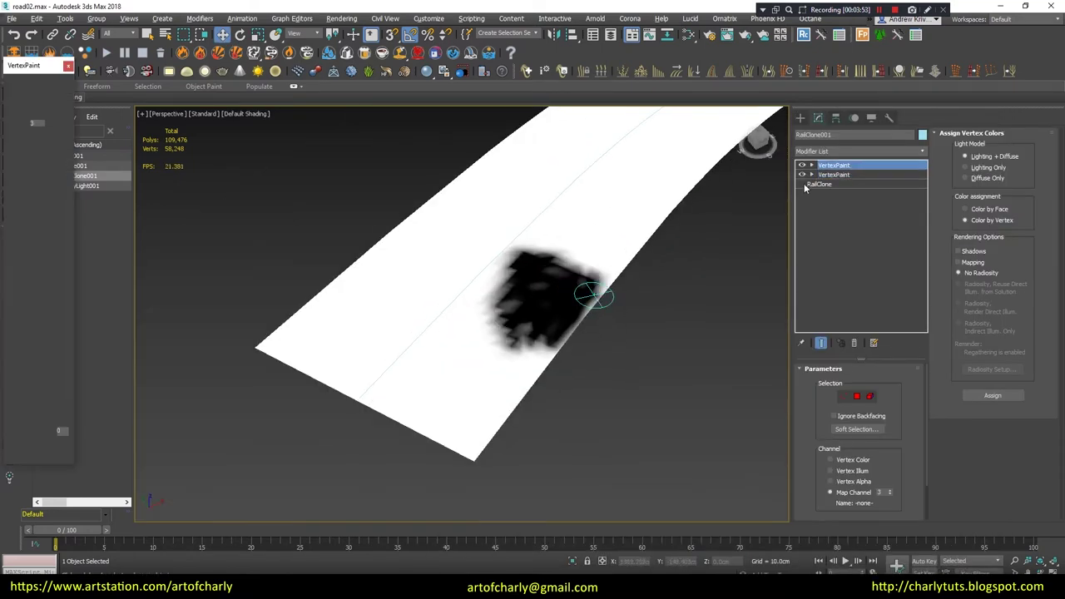
pyautogui.click(834, 165)
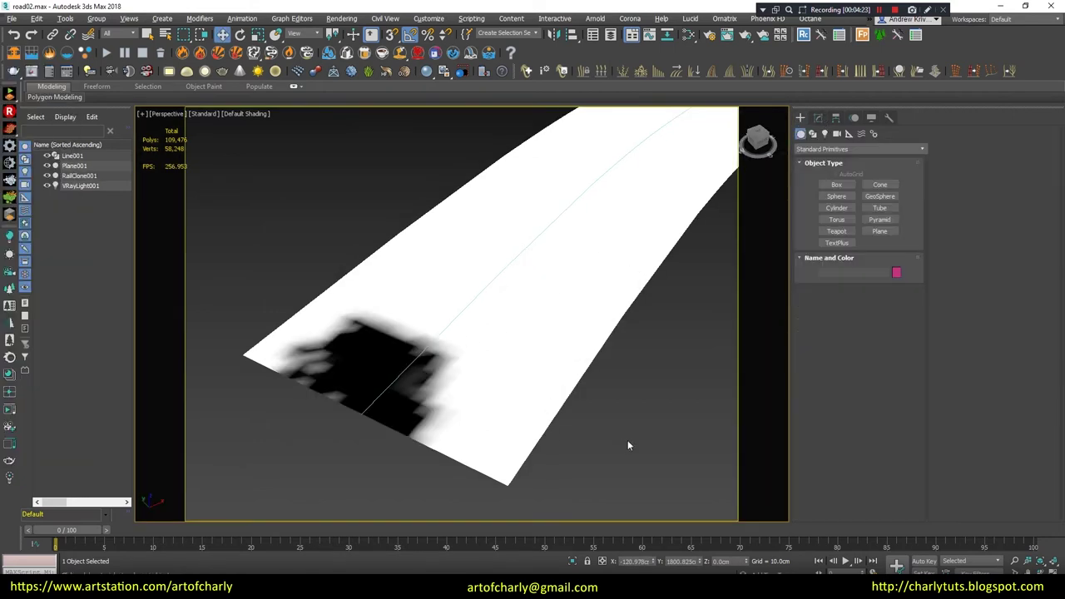
pyautogui.hotkey('shift', 'q')
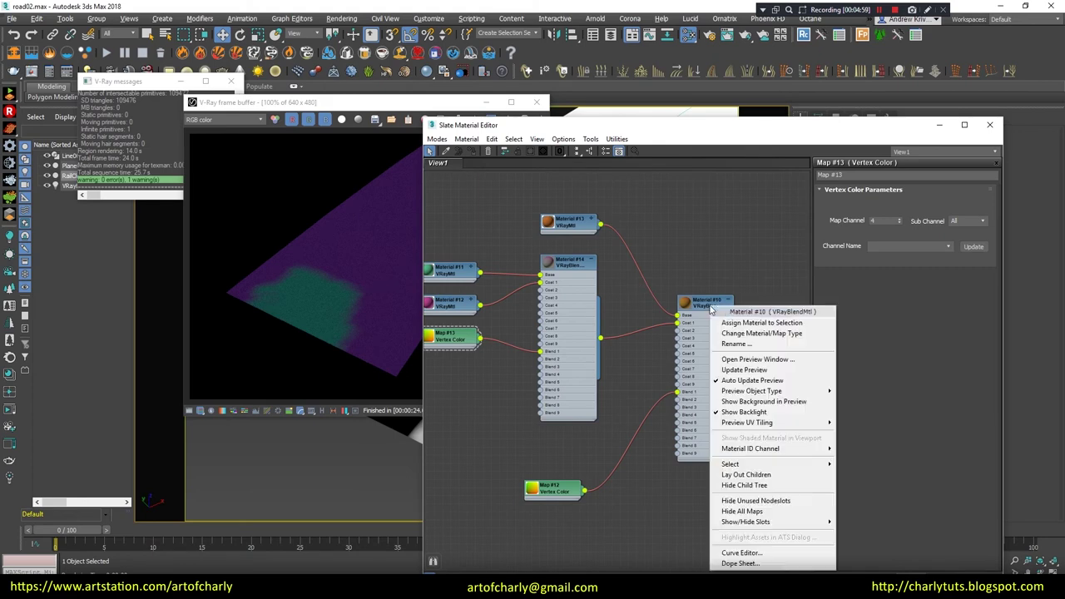
pyautogui.hotkey('shift', 'q')
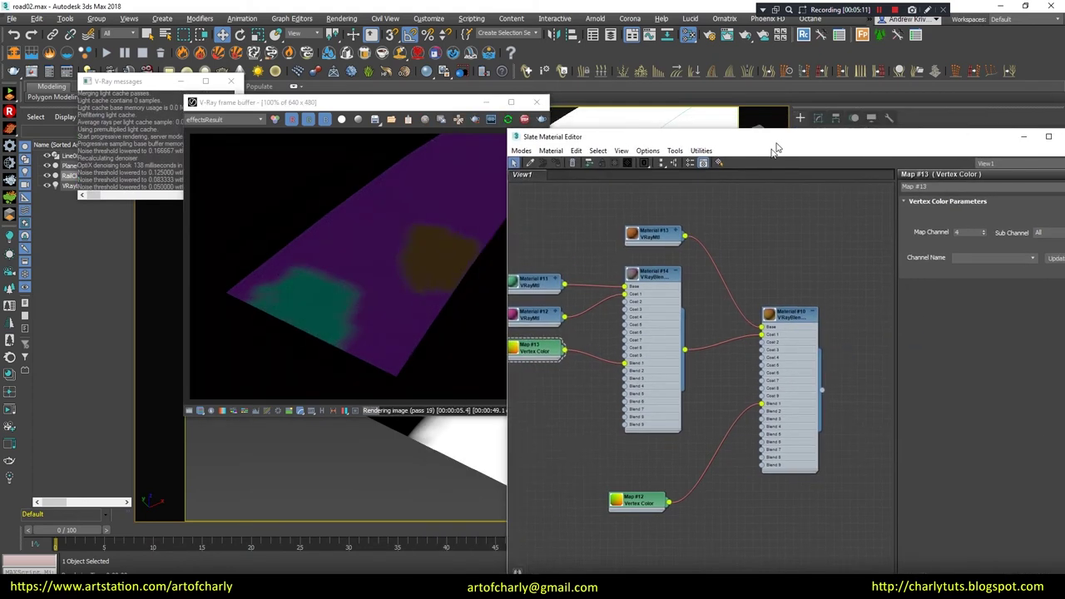
# Rearrange the node graph and render window, then paint a black vertex stroke on the road
pyautogui.moveTo(763, 245); pyautogui.dragTo(607, 436, button='middle')
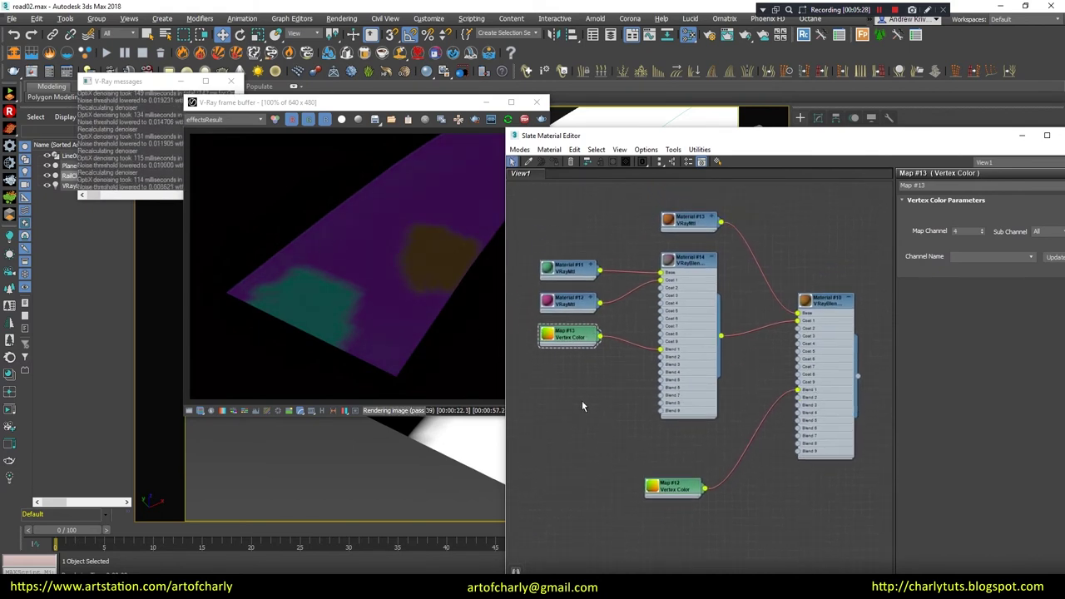
pyautogui.moveTo(582, 401); pyautogui.dragTo(635, 420, button='middle')
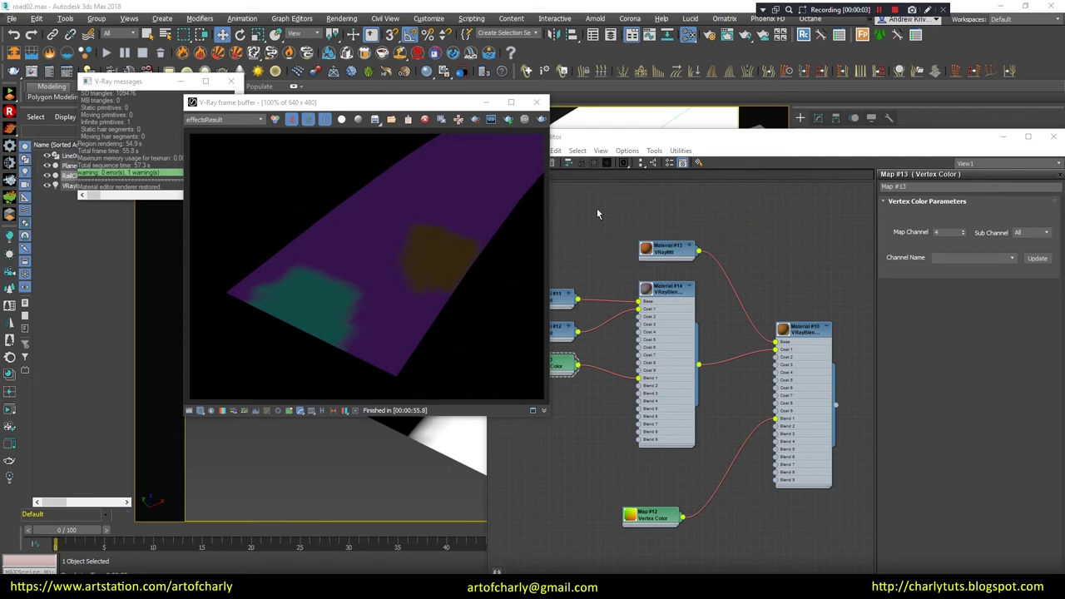
pyautogui.moveTo(580, 246); pyautogui.dragTo(637, 225, button='middle')
pyautogui.click(330, 120)
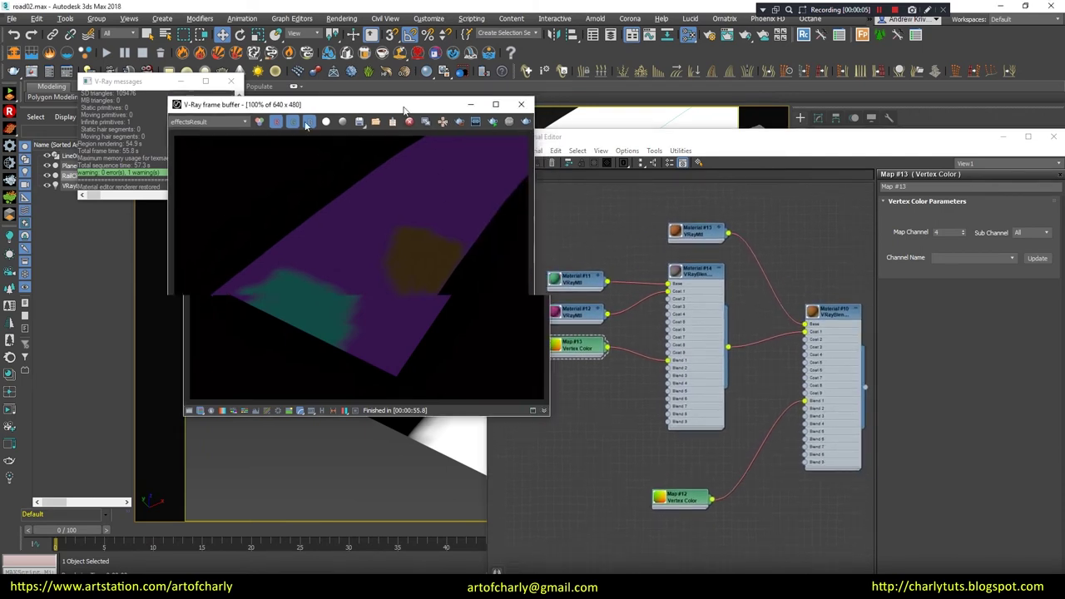
pyautogui.moveTo(333, 102); pyautogui.dragTo(177, 129)
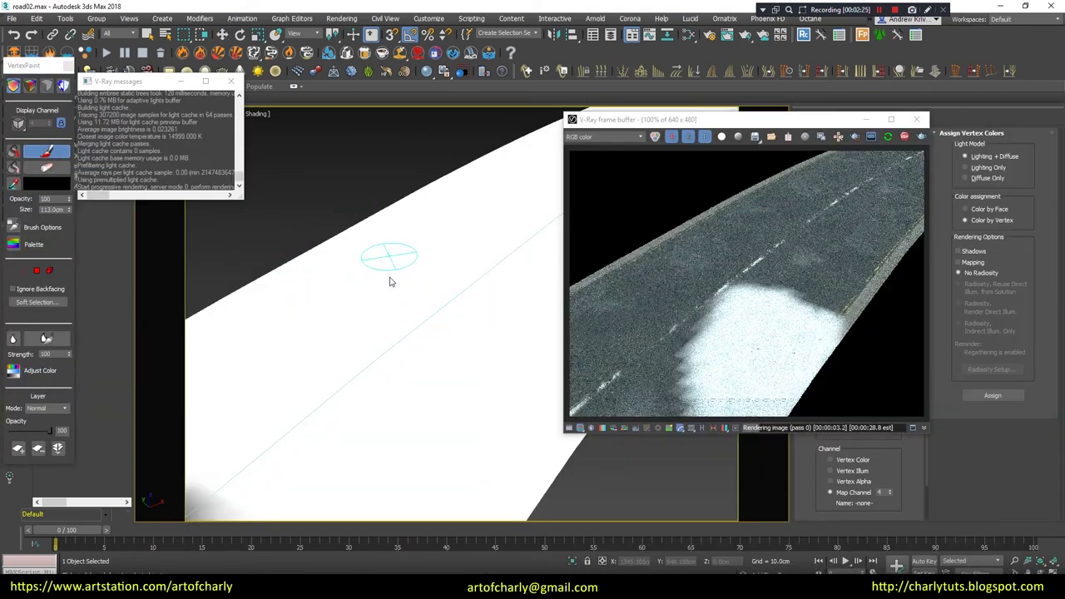
pyautogui.moveTo(392, 281)
pyautogui.mouseDown()
pyautogui.moveTo(314, 388)
pyautogui.moveTo(367, 339)
pyautogui.moveTo(393, 292)
pyautogui.moveTo(469, 209)
pyautogui.moveTo(501, 263)
pyautogui.mouseUp()
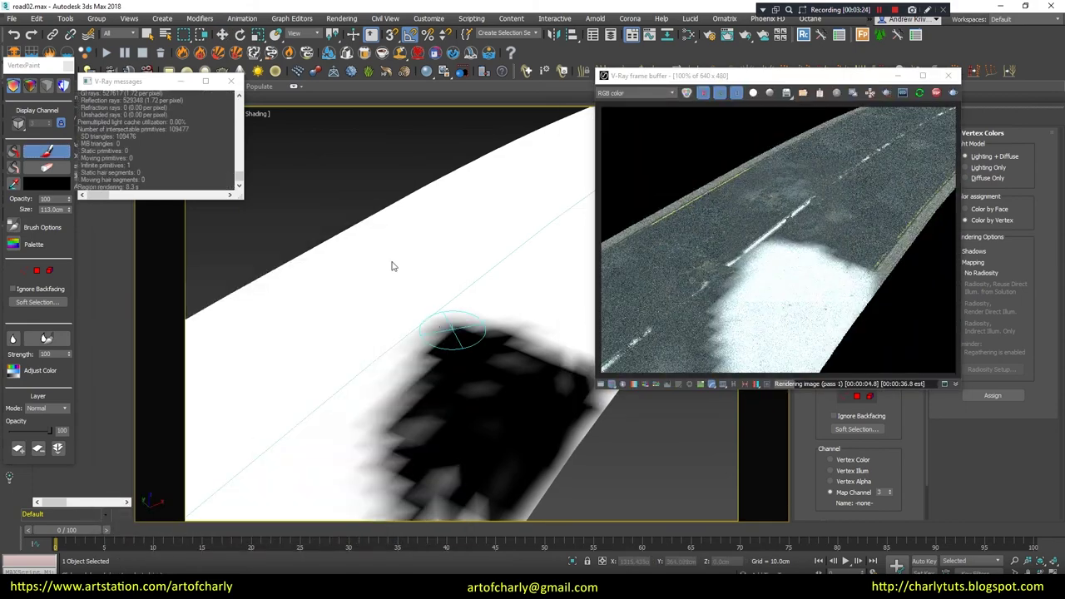
# Paint several more black vertex patches along the road, including one near its edge
pyautogui.moveTo(381, 250)
pyautogui.mouseDown()
pyautogui.moveTo(369, 254)
pyautogui.moveTo(450, 333)
pyautogui.mouseUp()
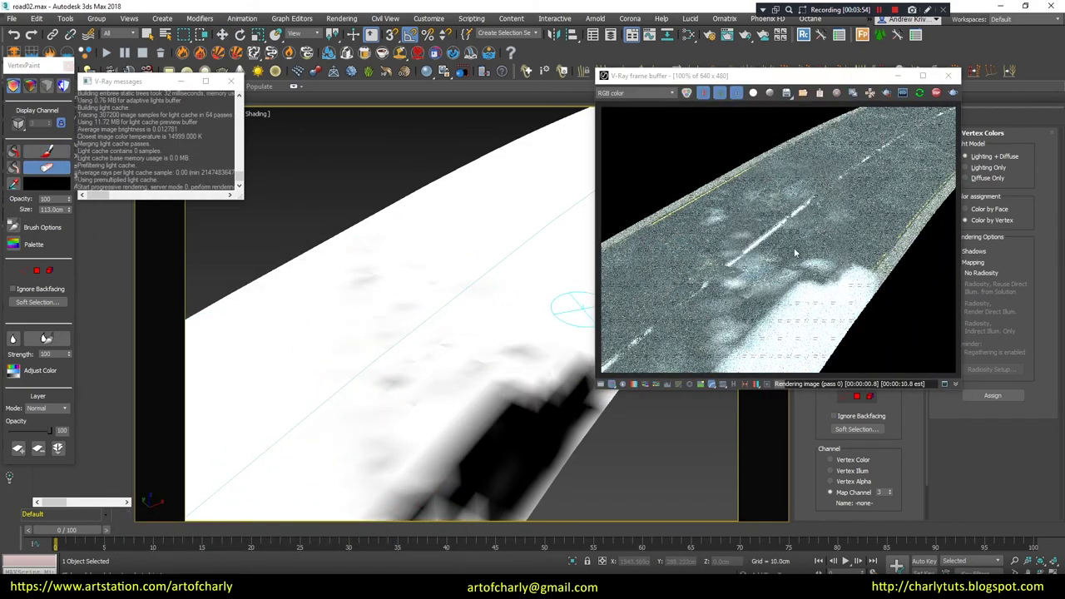
pyautogui.moveTo(452, 444); pyautogui.dragTo(476, 428)
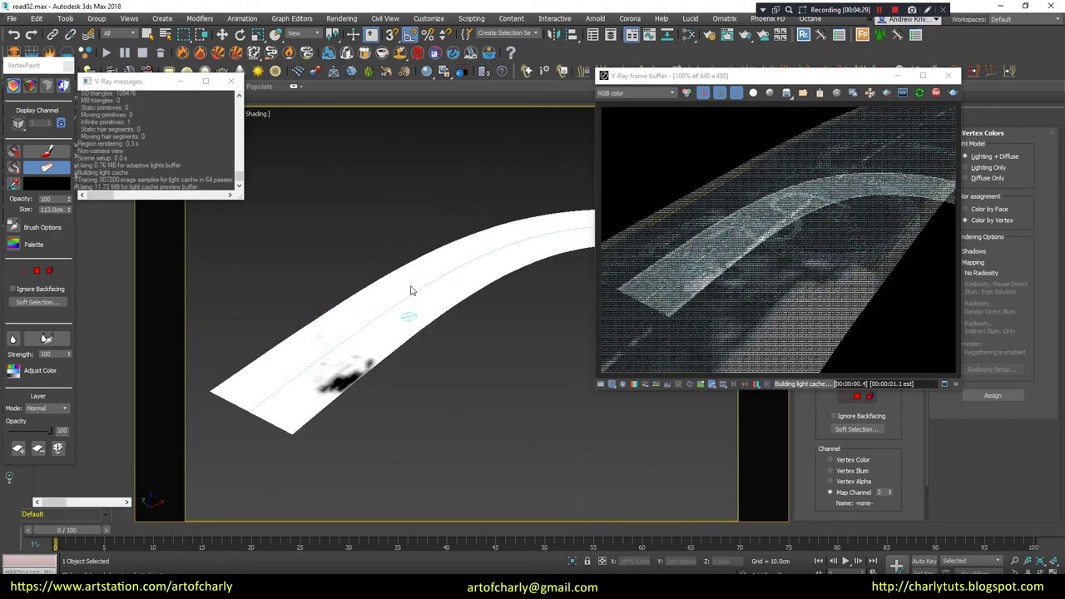
pyautogui.scroll(-5, 439, 354)
pyautogui.moveTo(397, 447); pyautogui.dragTo(488, 332, button='middle')
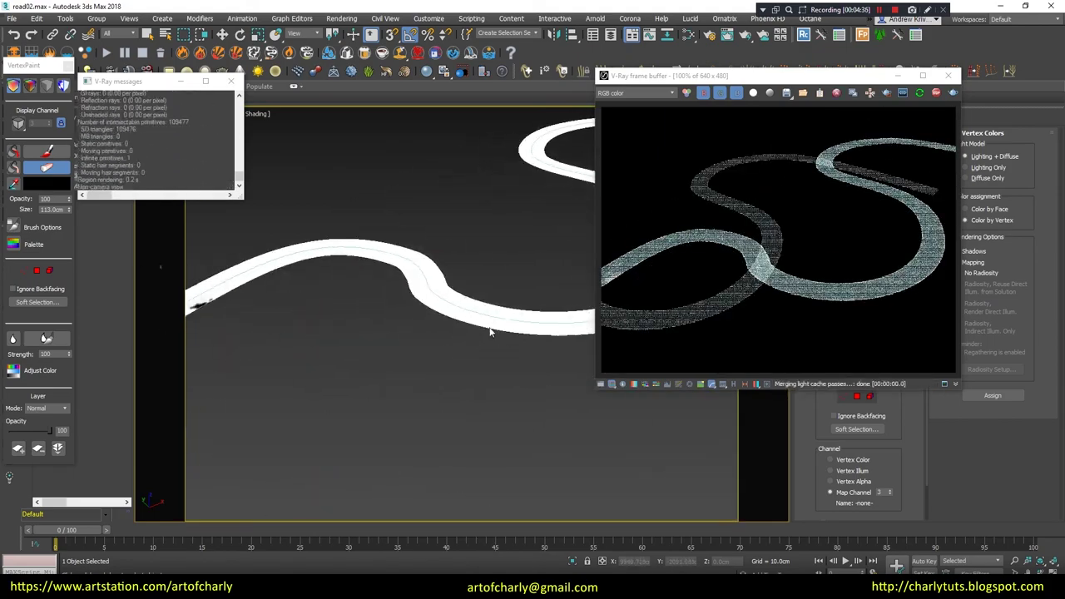
pyautogui.scroll(10, 435, 290)
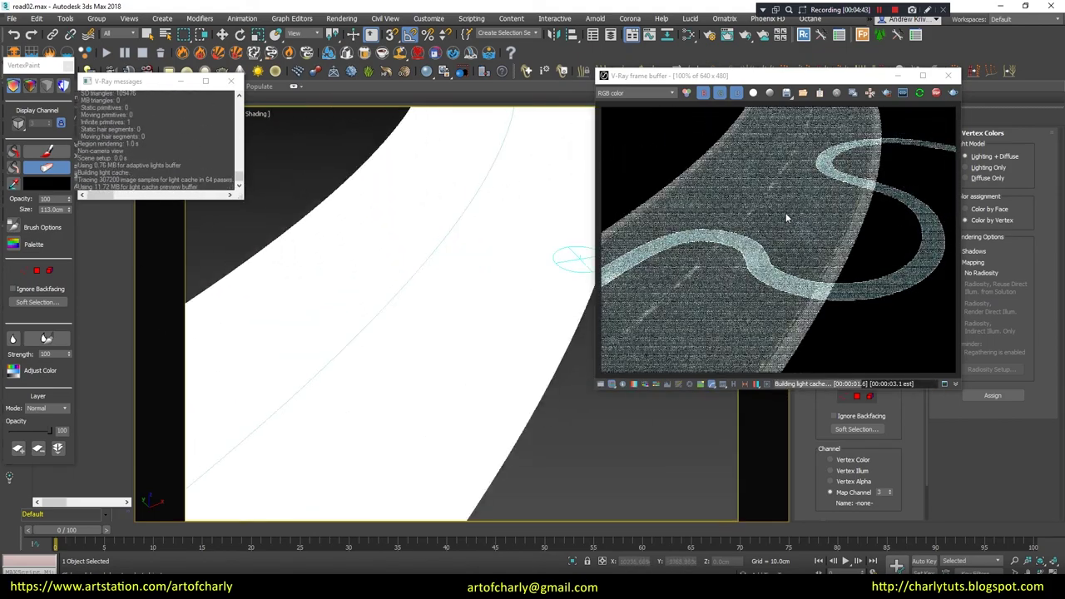
pyautogui.moveTo(400, 332); pyautogui.dragTo(534, 406)
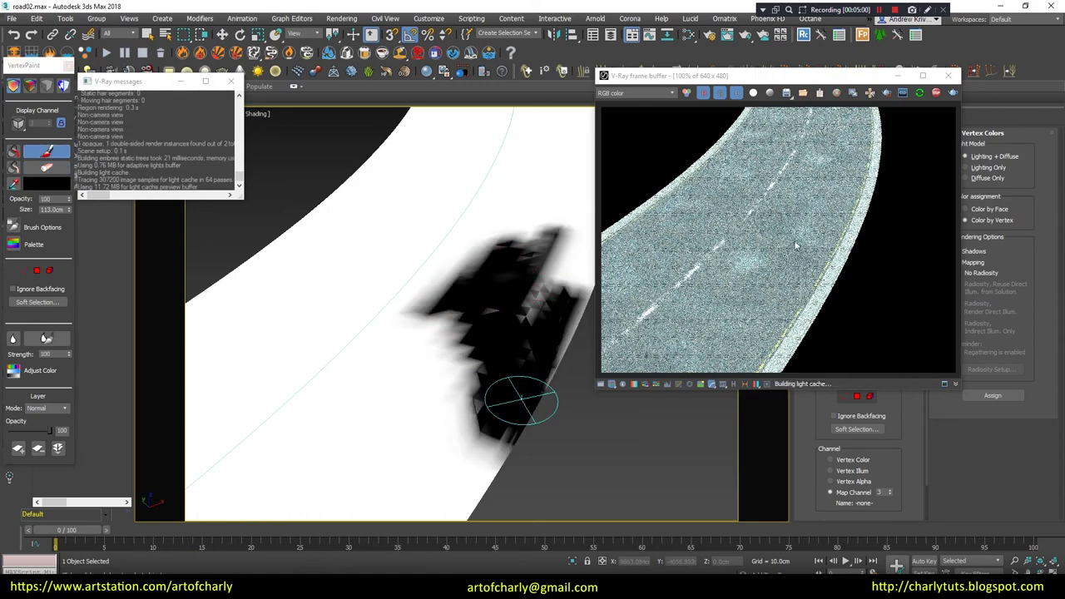
pyautogui.moveTo(749, 76); pyautogui.dragTo(524, 179)
pyautogui.click(824, 176)
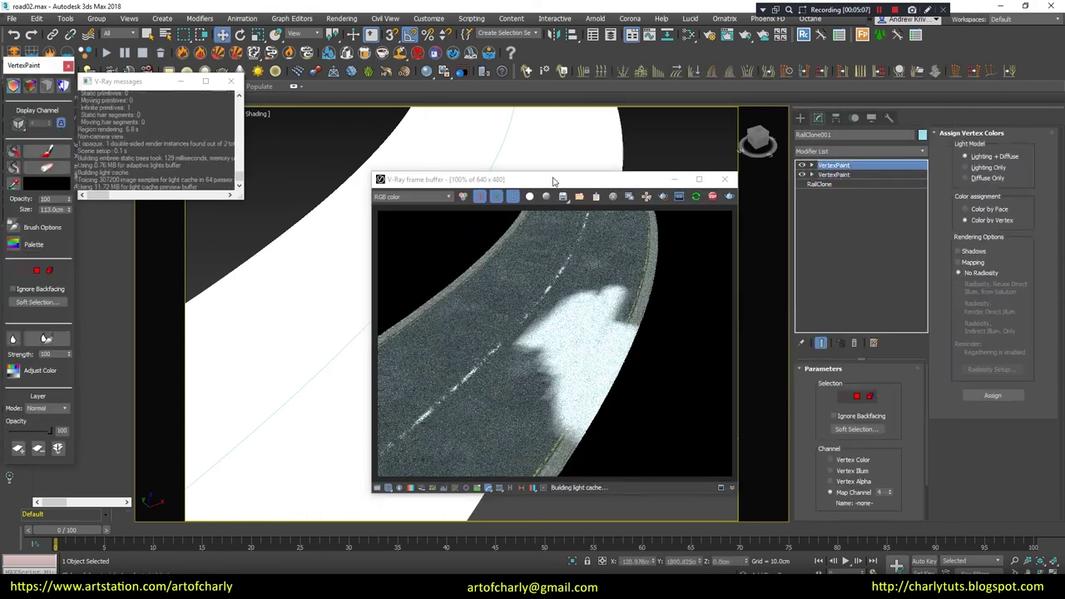